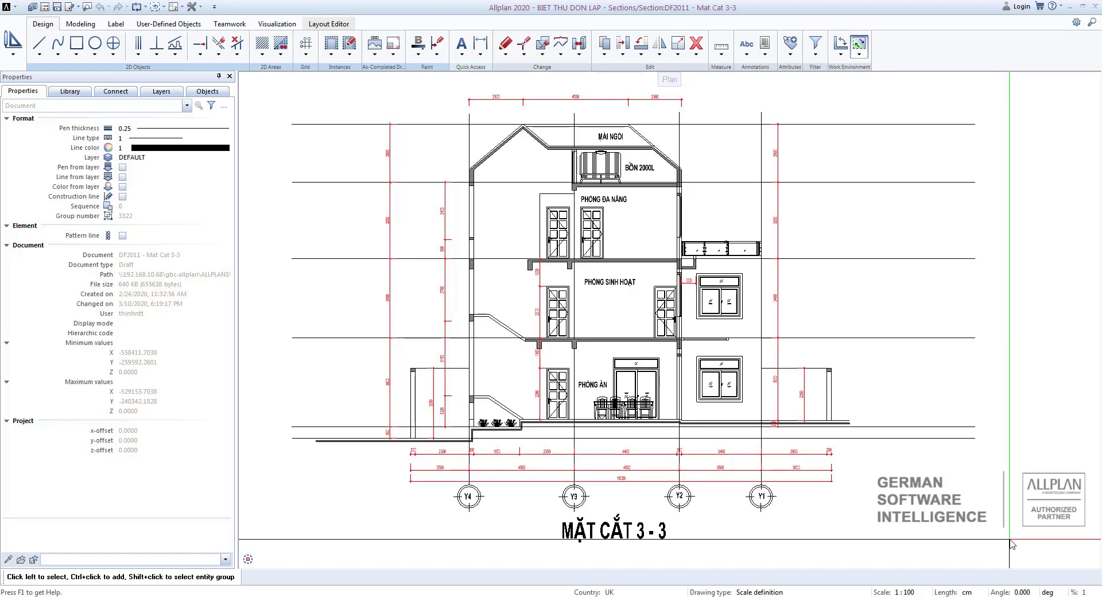
Load drawing file 35 MB MAI from the SAN THUONG level alongside the Mat Cat 3-3 section.
double_click(1013, 389)
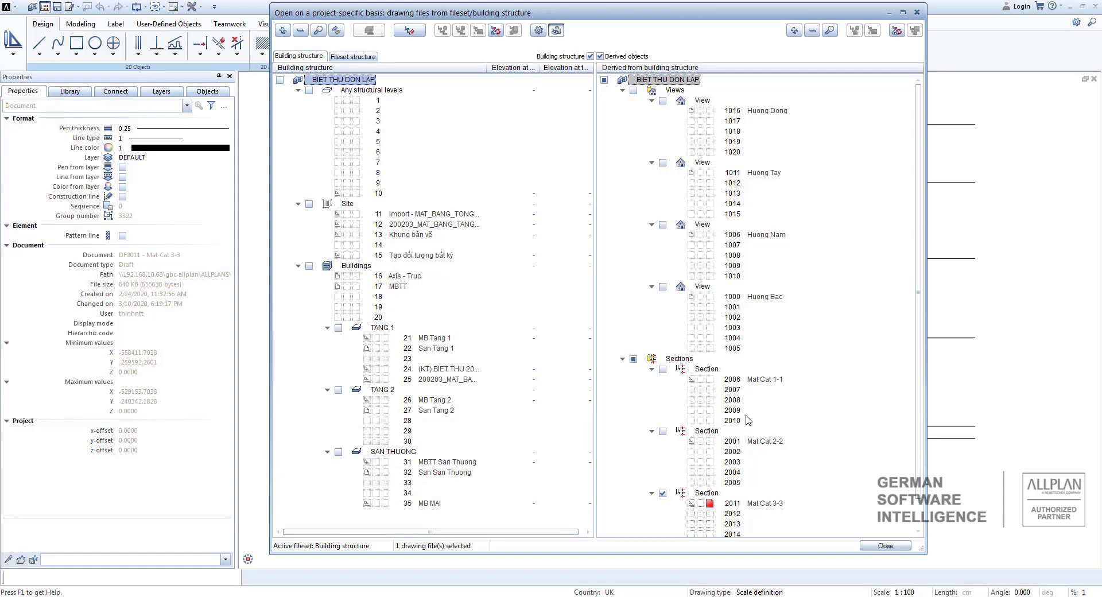
scroll(547, 427, right, 1)
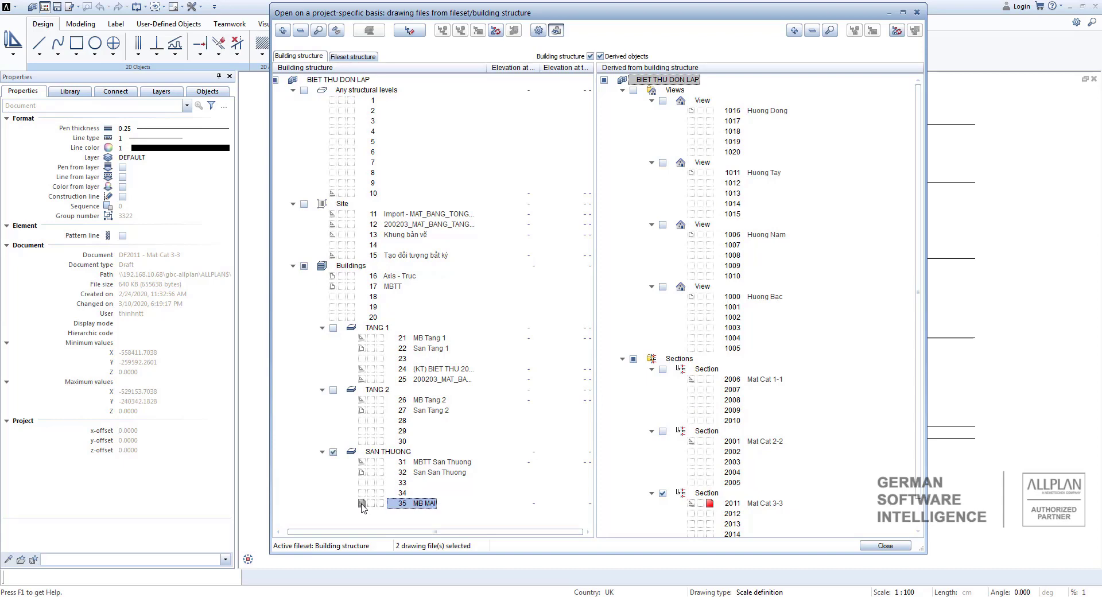
click(902, 546)
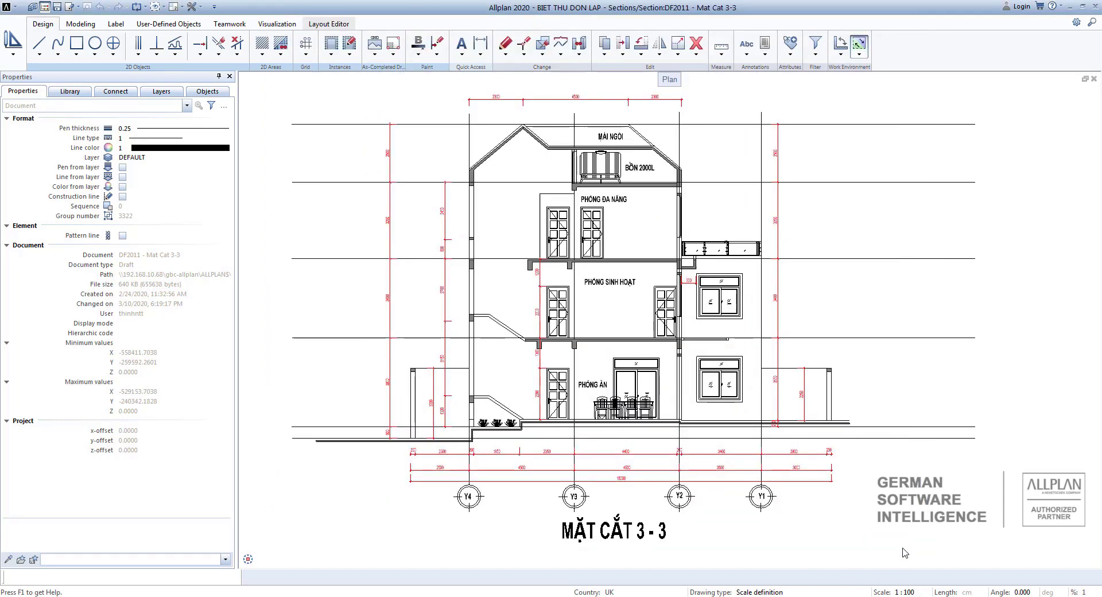
scroll(706, 403, down, 4)
middle_drag(852, 419, 1062, 412)
scroll(1062, 411, up, 1)
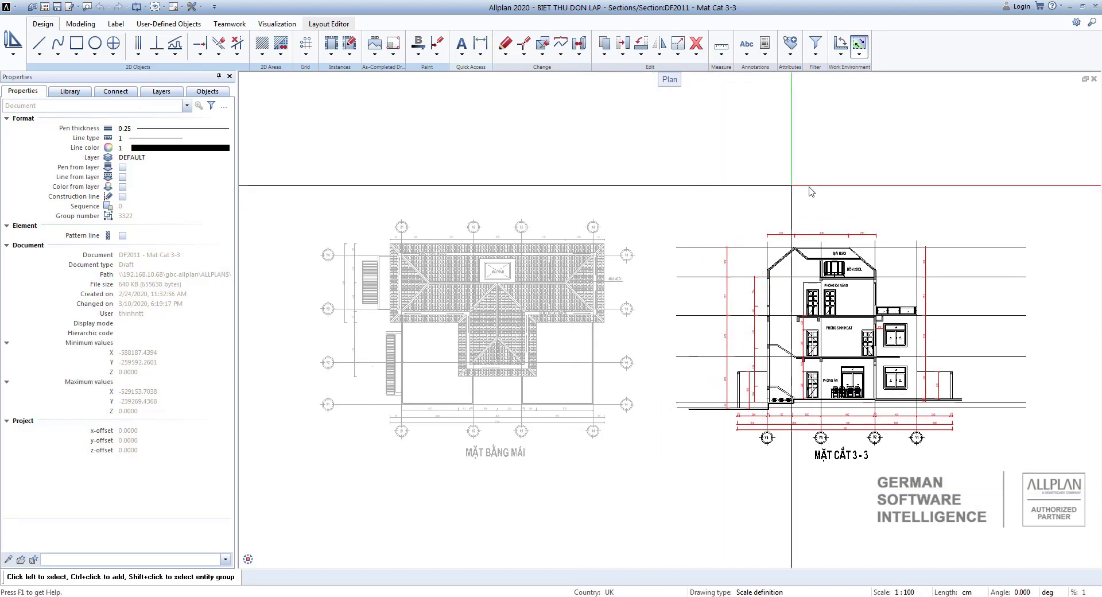
Measure the vertical eave overhang at the roof plan's corner near axes X4 and Y4 with Measure Length.
scroll(466, 275, up, 1)
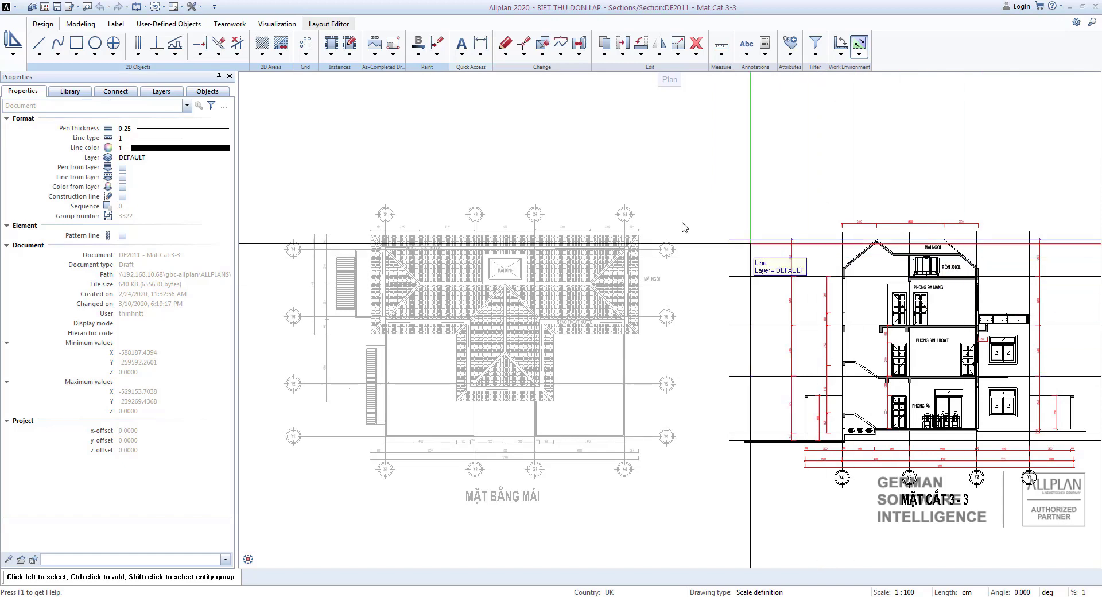
scroll(738, 226, up, 5)
middle_drag(820, 207, 825, 112)
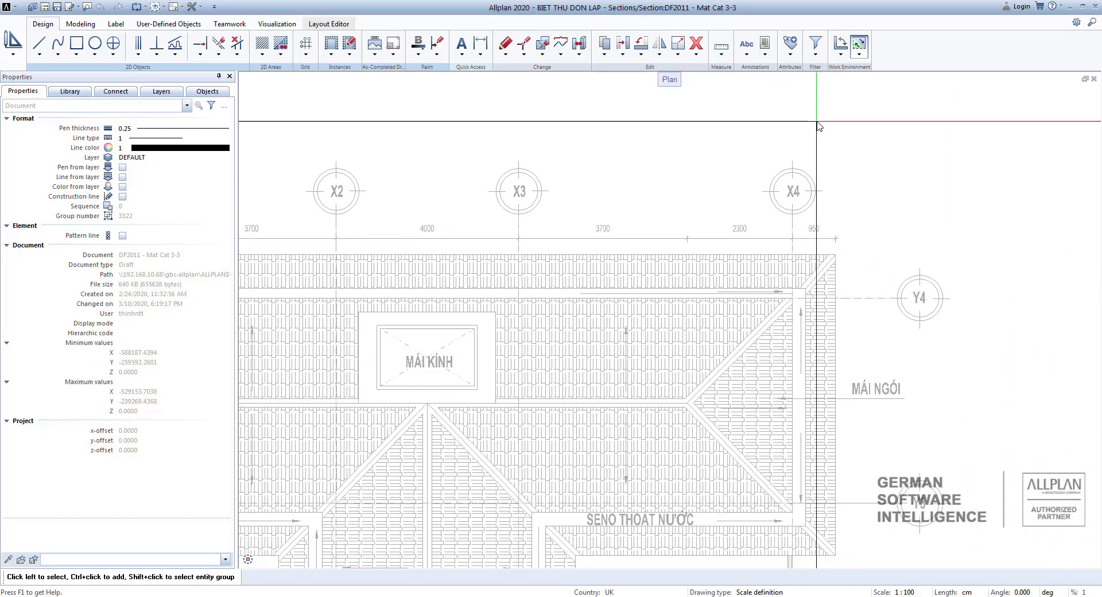
click(722, 55)
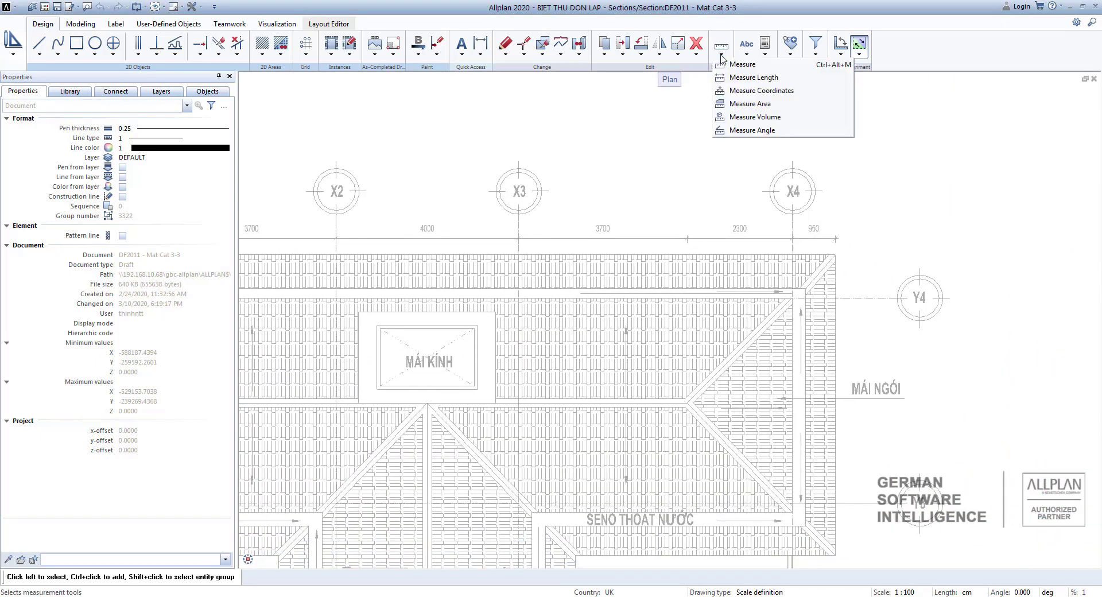
click(755, 80)
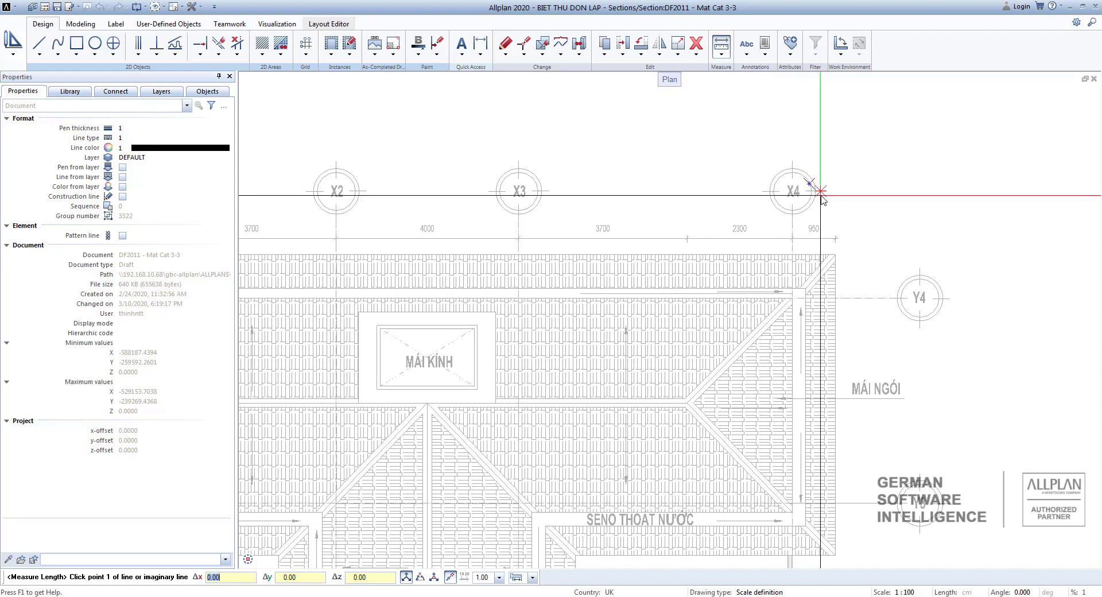
scroll(826, 230, up, 4)
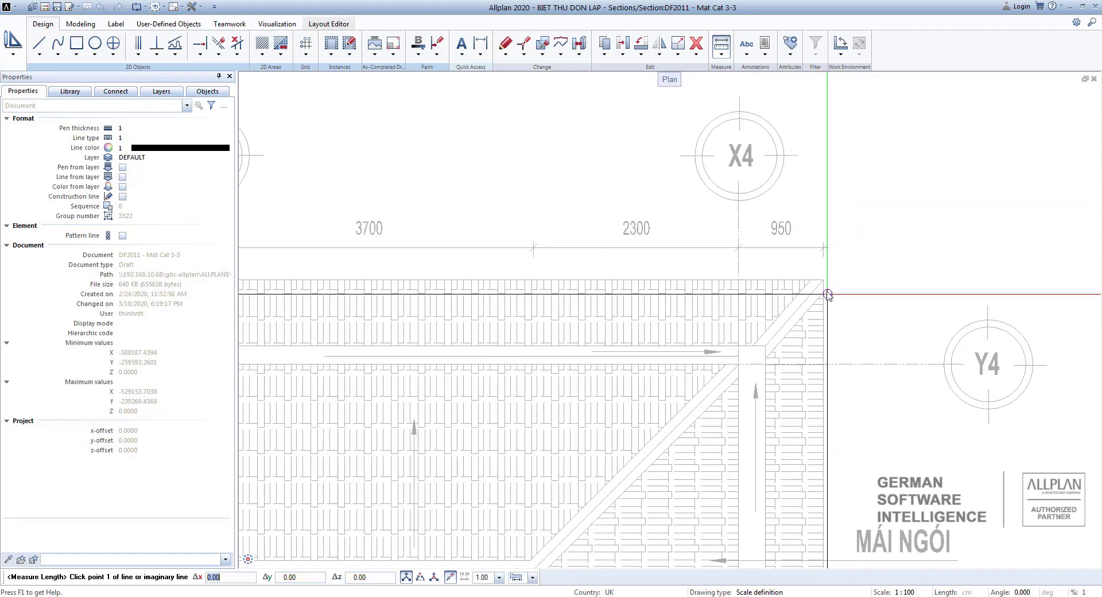
click(828, 294)
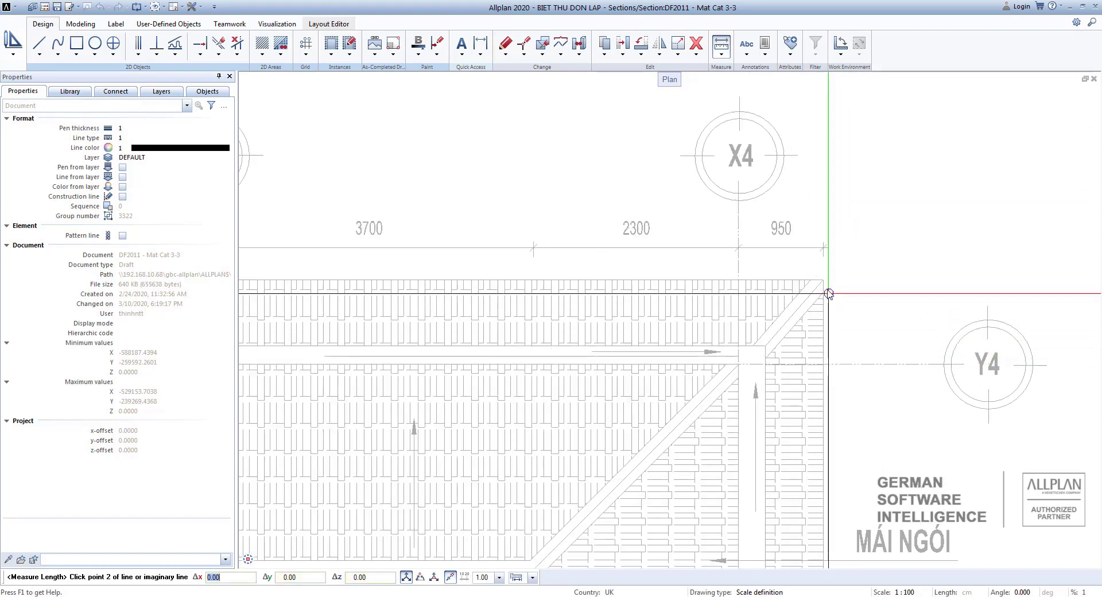
click(834, 253)
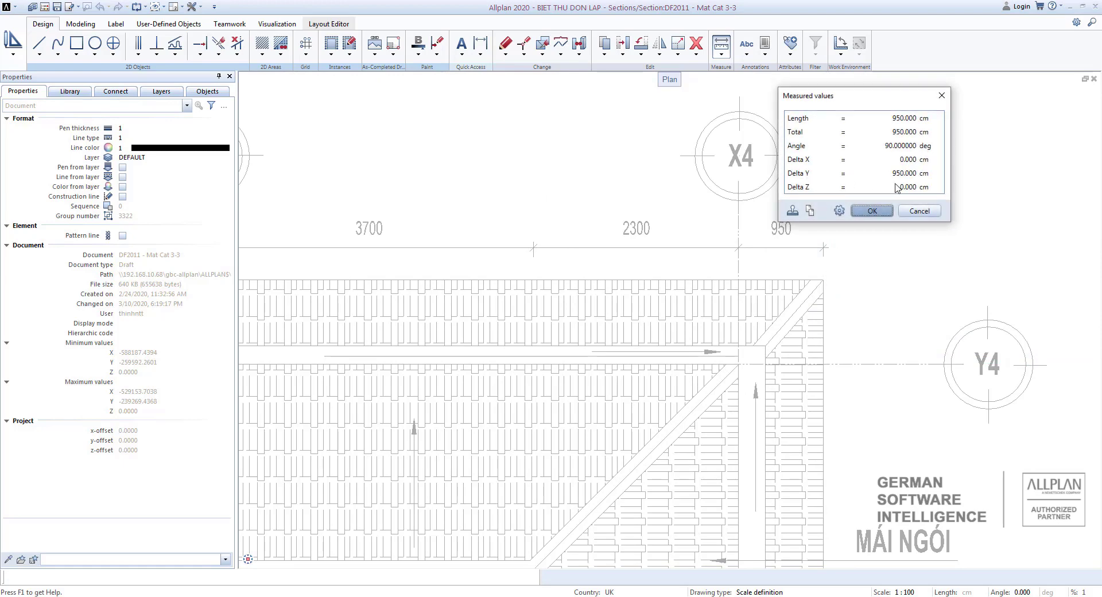
key(Return)
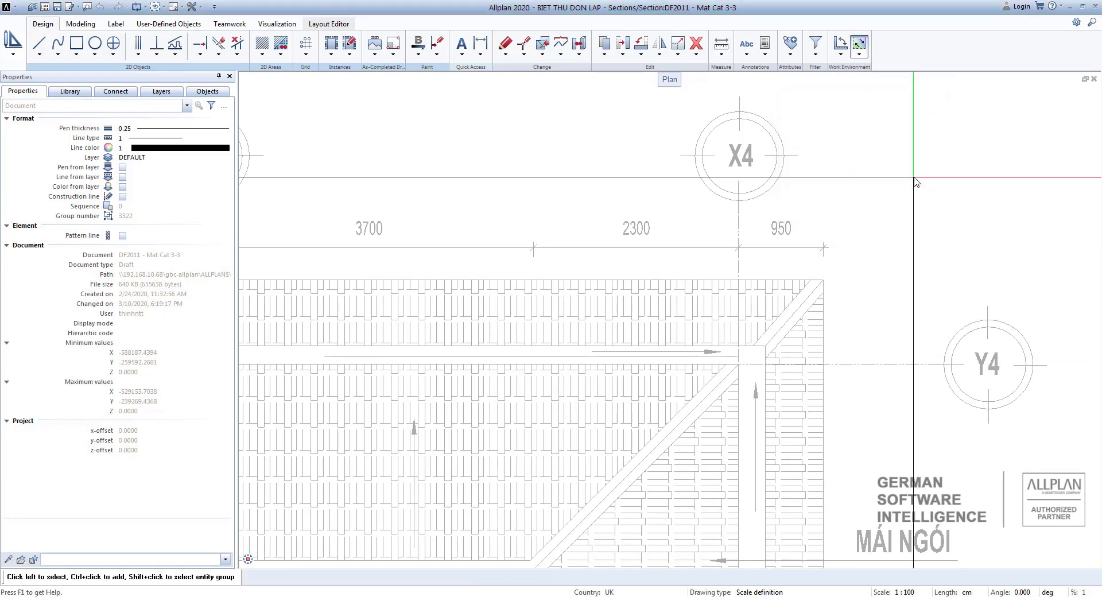
Measure the vertical eave overhang of the roof plan's projecting wing near axes X3 and Y2.
scroll(915, 182, down, 5)
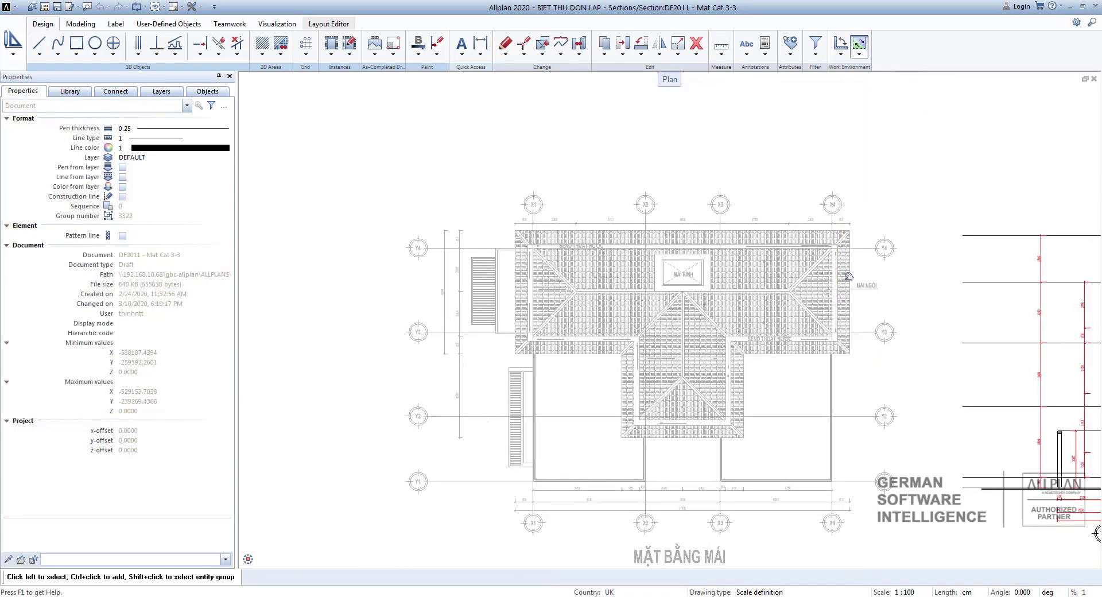
scroll(760, 367, up, 4)
scroll(755, 368, up, 2)
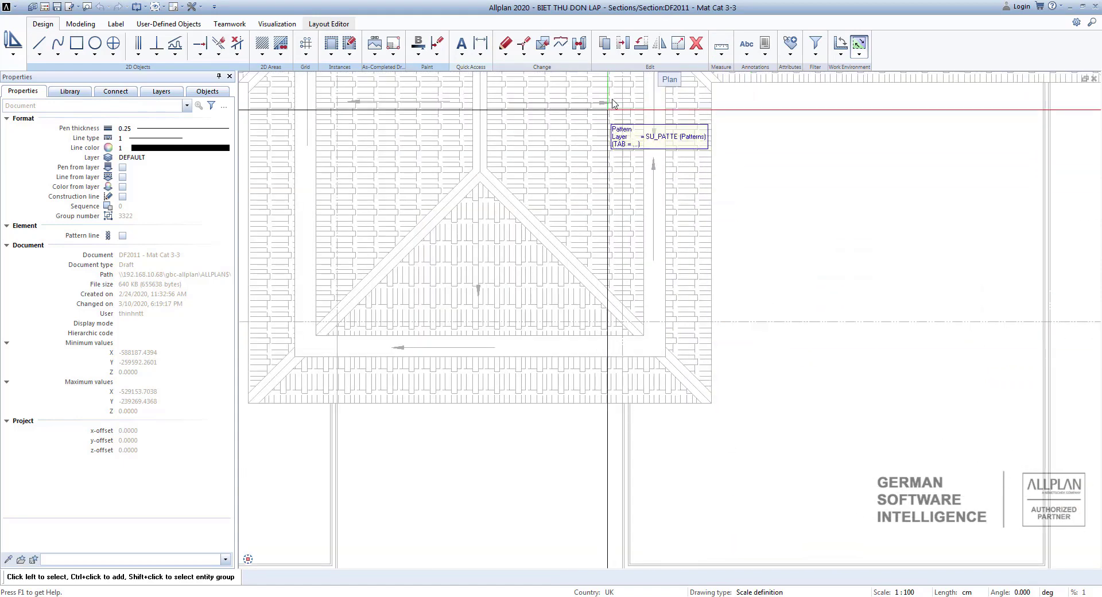
click(726, 60)
click(746, 77)
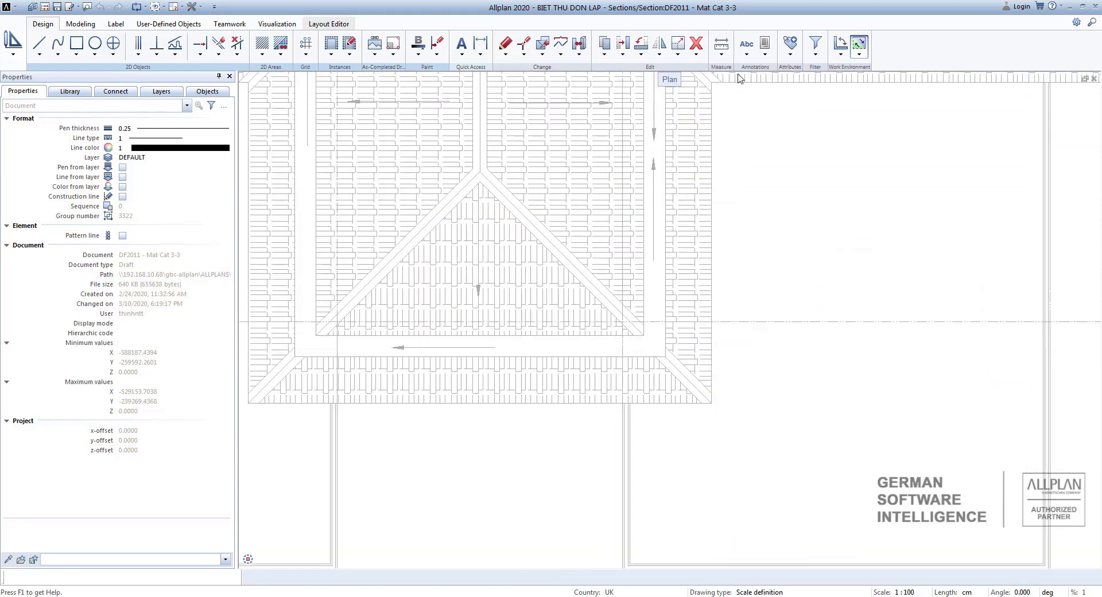
scroll(637, 339, up, 3)
click(632, 336)
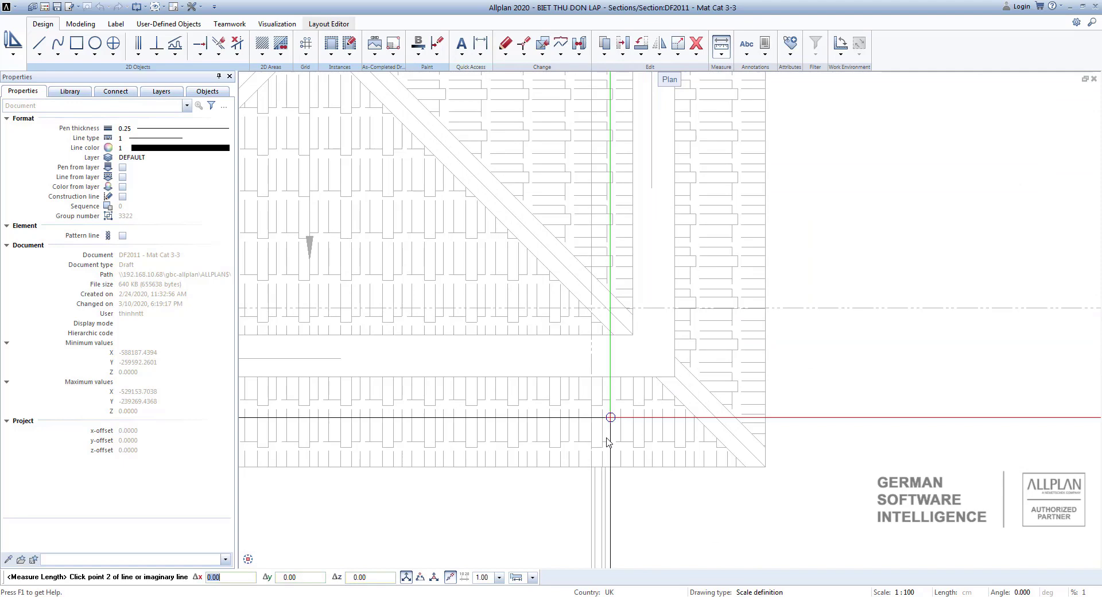
click(617, 469)
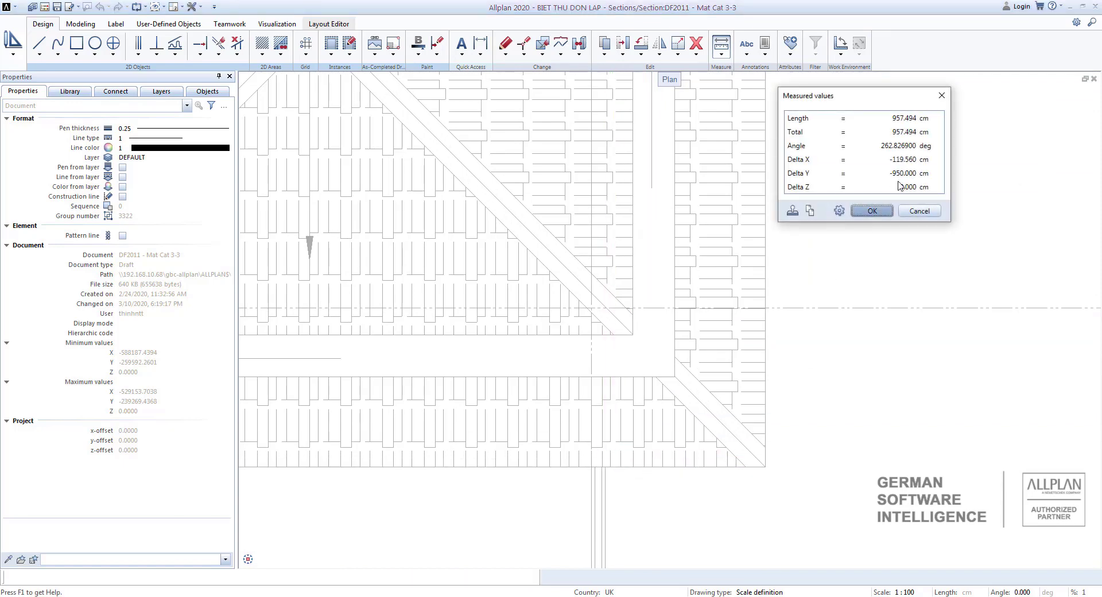
key(Escape)
scroll(925, 236, down, 5)
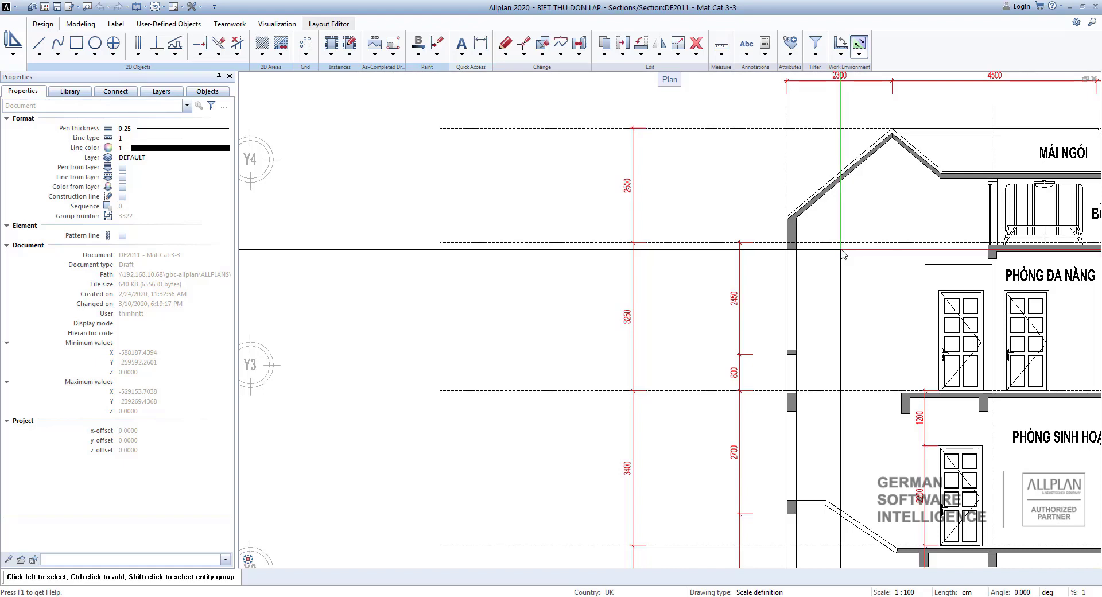
Draw a 950 cm horizontal guide line outward from the Y4 wall face below the roof, continued vertically upward about 1983 cm.
scroll(841, 254, down, 3)
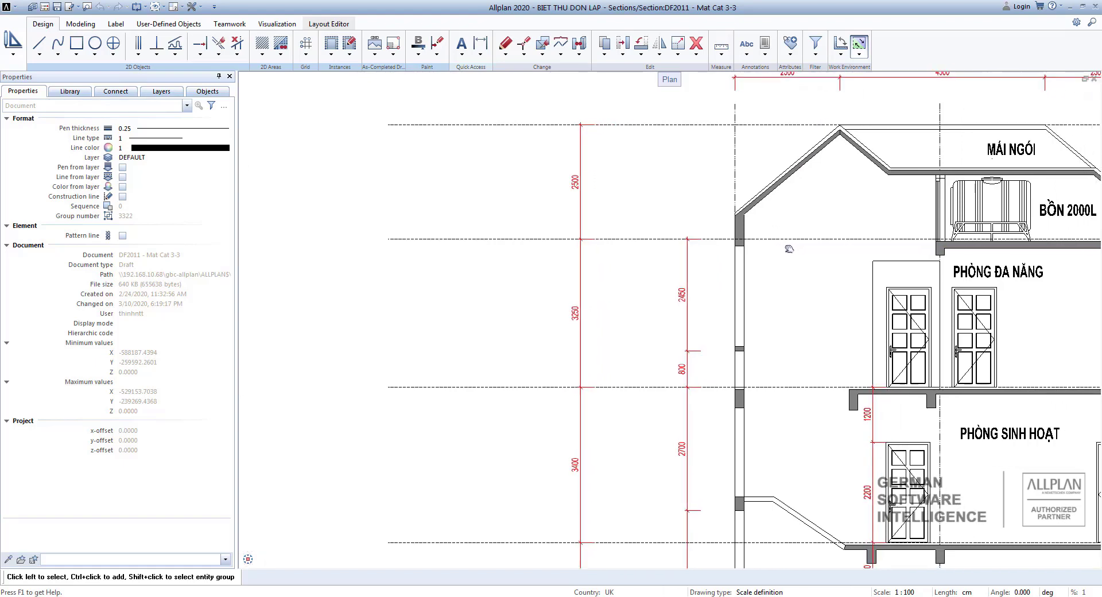
scroll(742, 248, up, 2)
scroll(654, 234, up, 2)
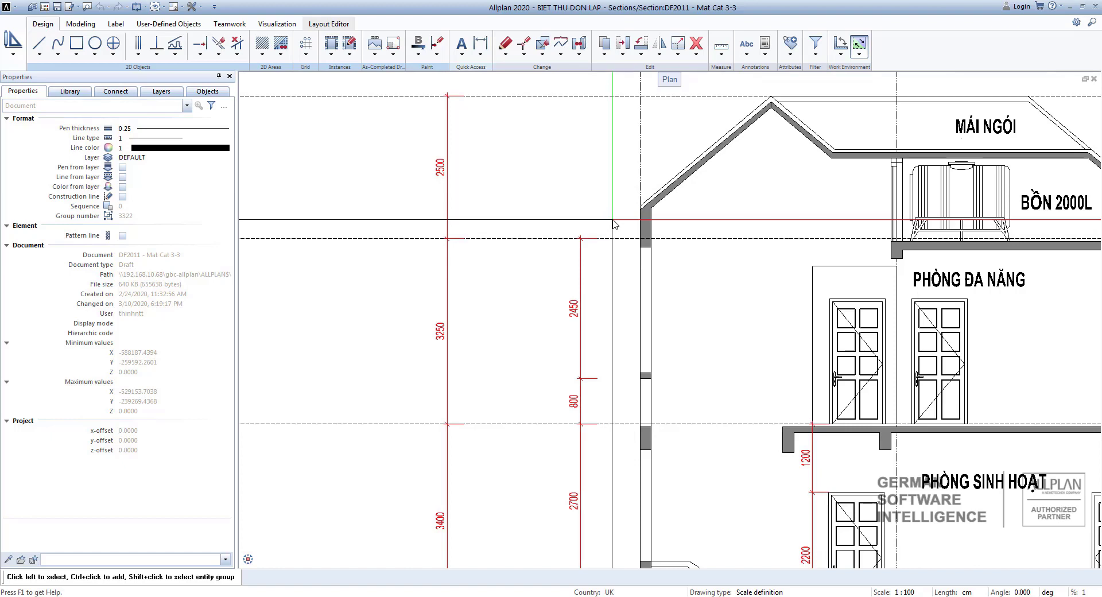
scroll(613, 224, up, 2)
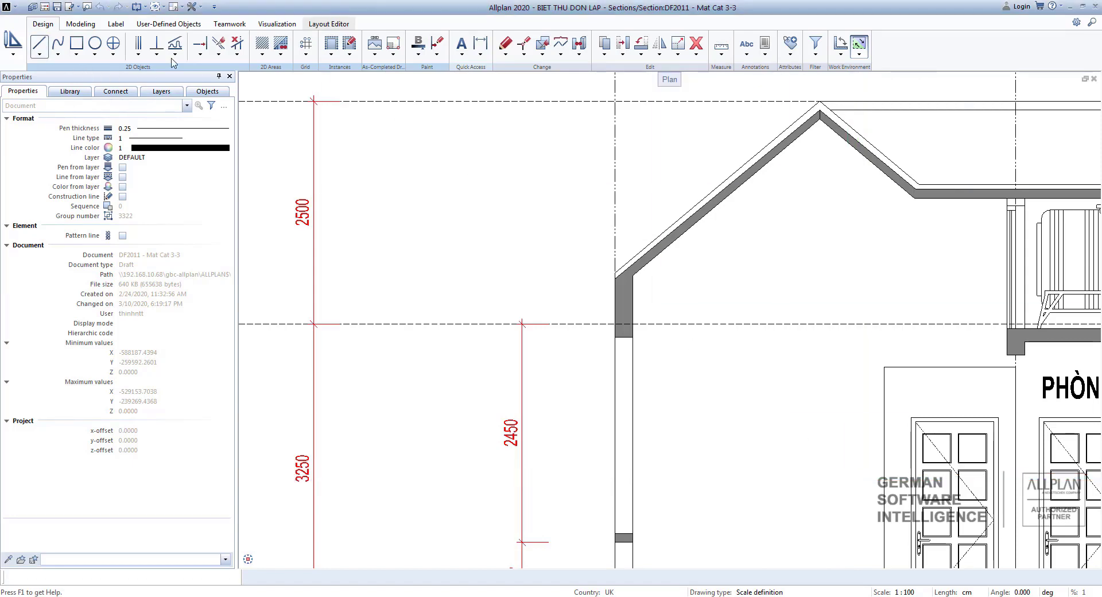
scroll(603, 352, up, 2)
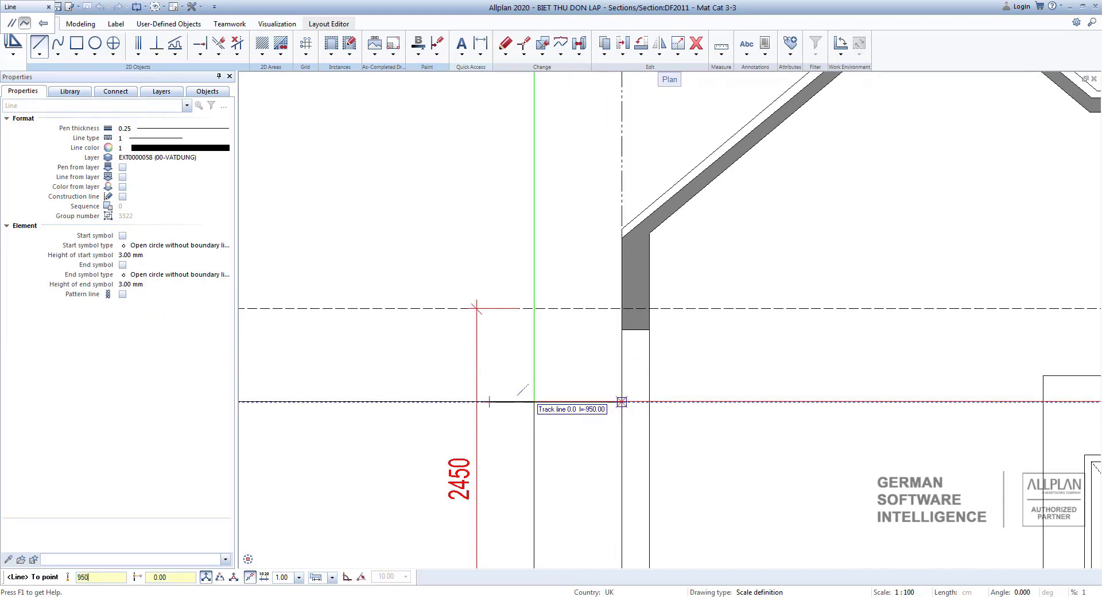
key(Return)
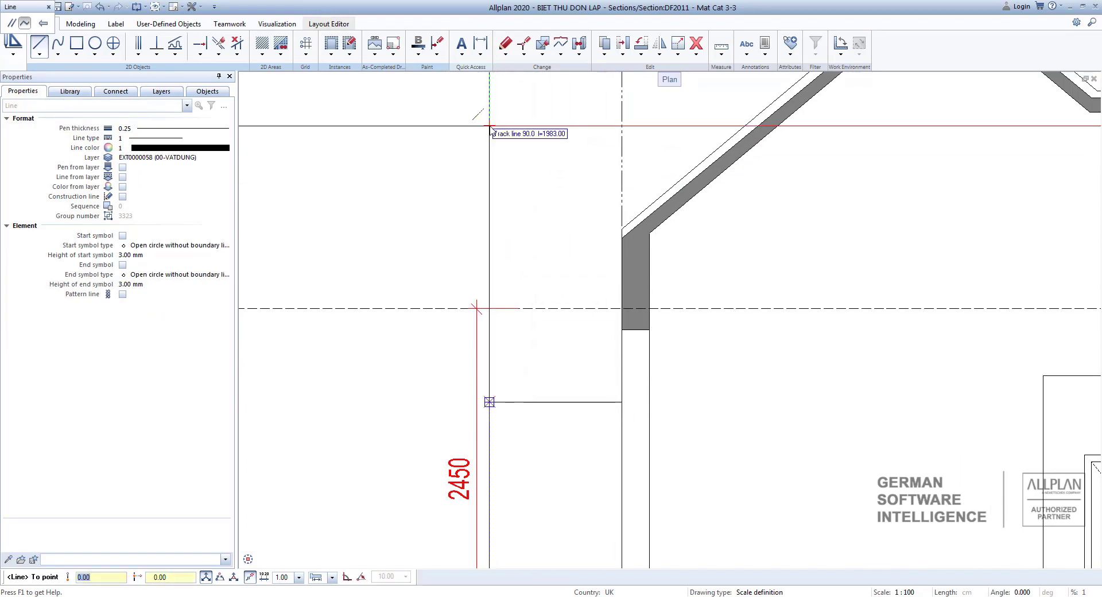
click(490, 126)
key(Escape)
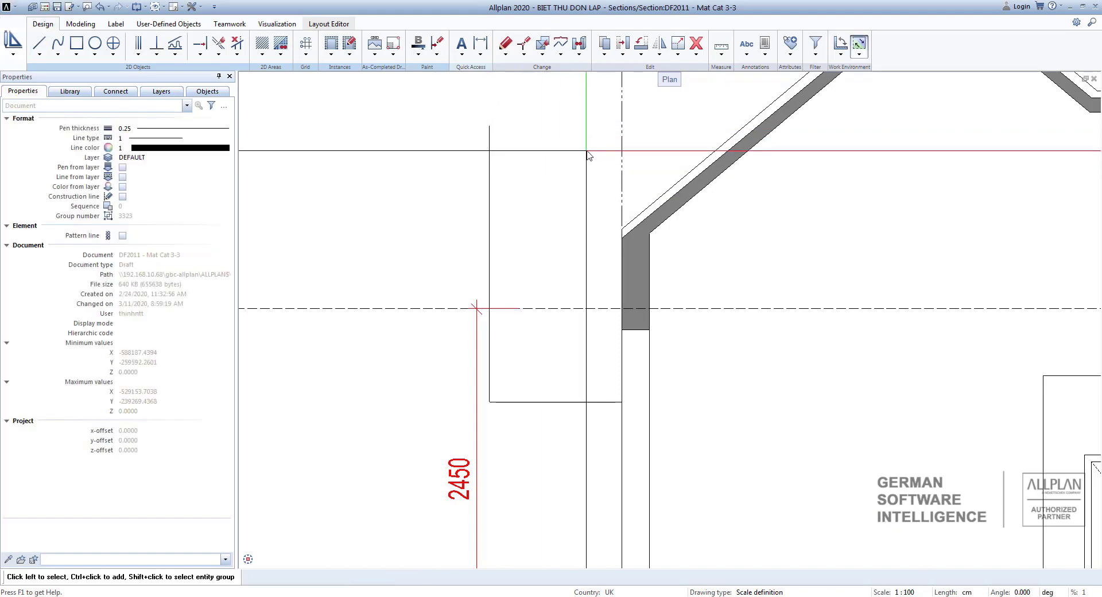
Draw a 502 cm horizontal line outward from the wall face, just above the underside of the roof beam.
click(39, 44)
scroll(649, 251, up, 2)
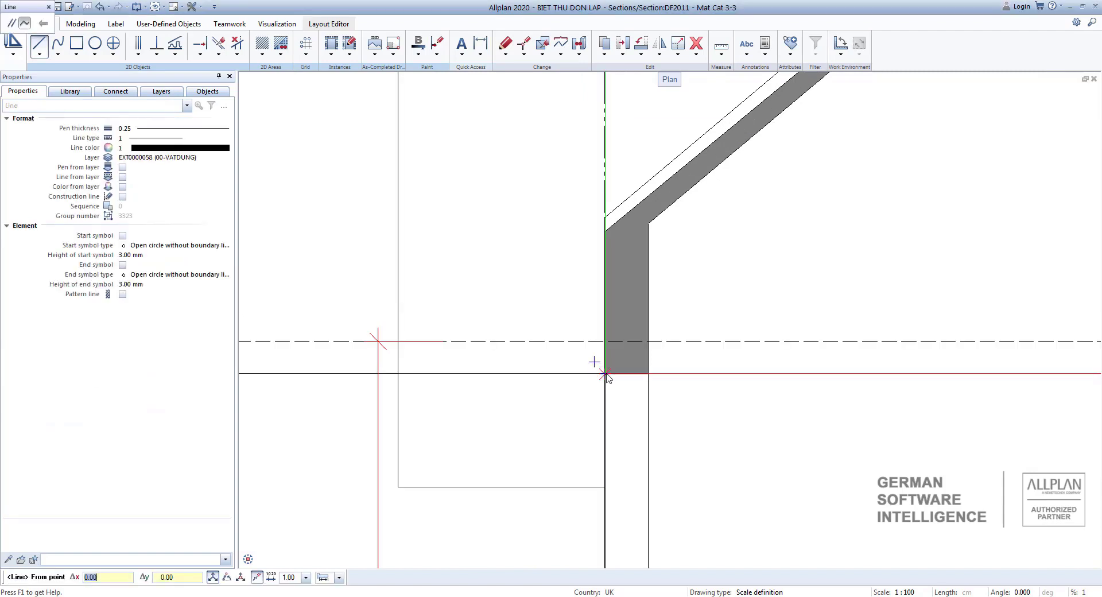
key(Return)
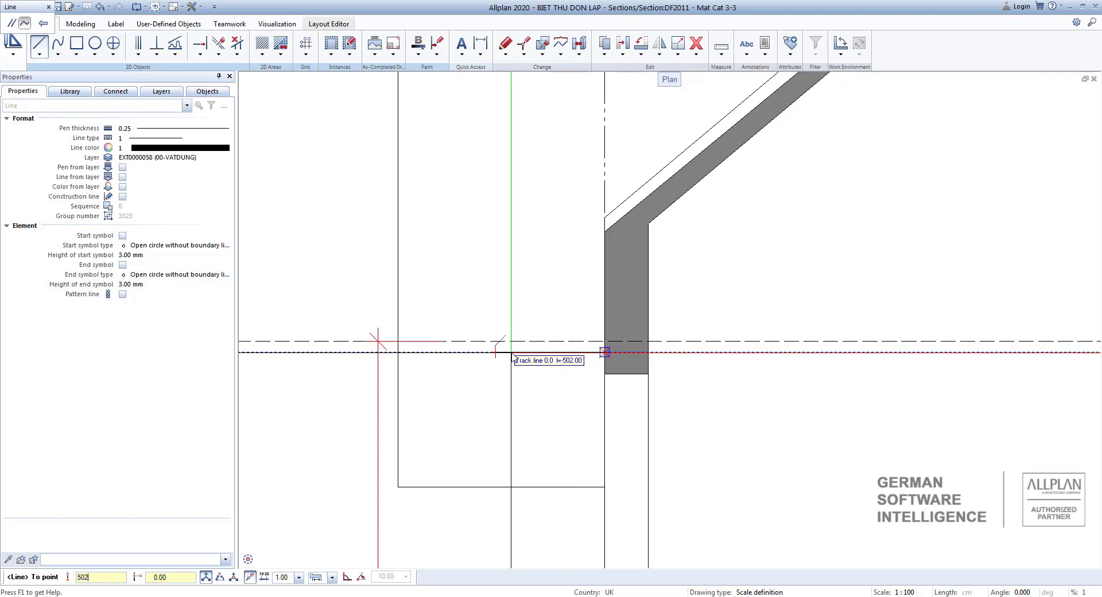
key(Return)
key(Escape)
Draw a shorter parallel line outward from the wall face, starting 100 cm above the 502 cm line.
key(Return)
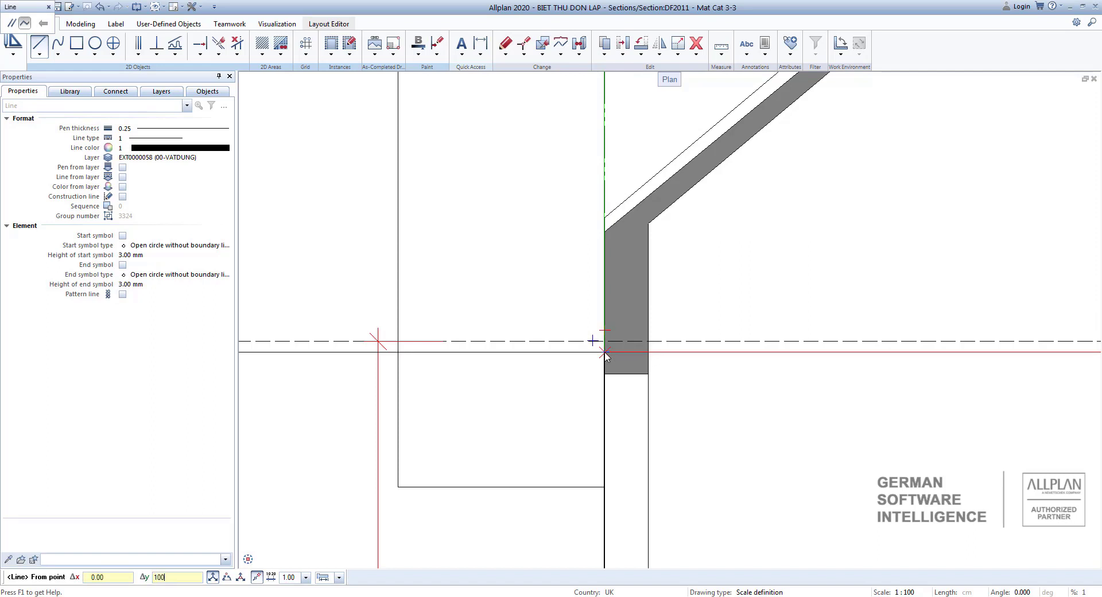
key(Return)
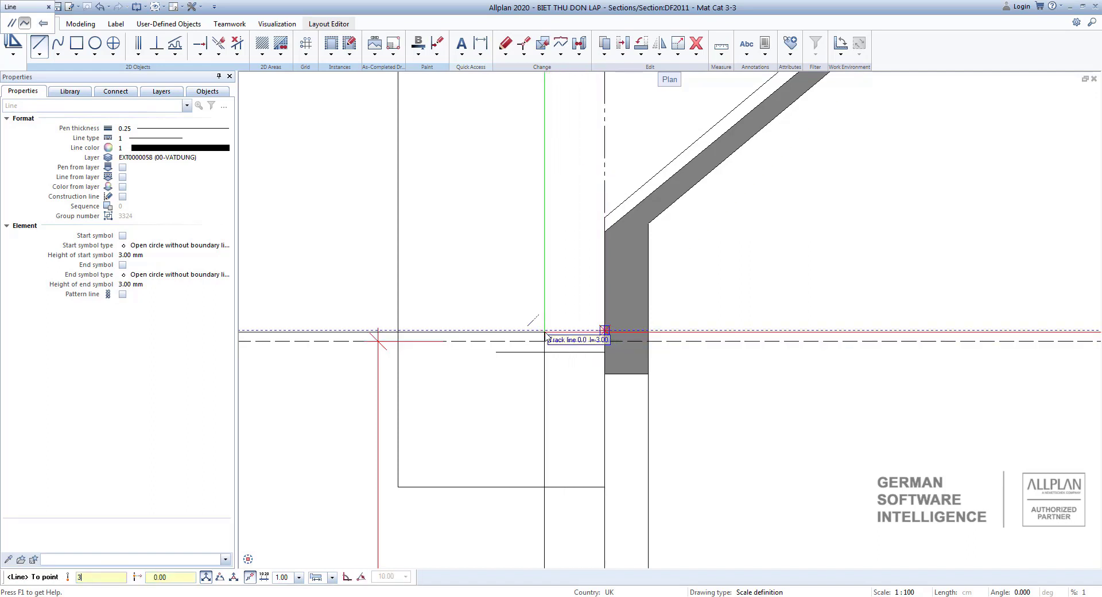
key(Return)
key(Escape)
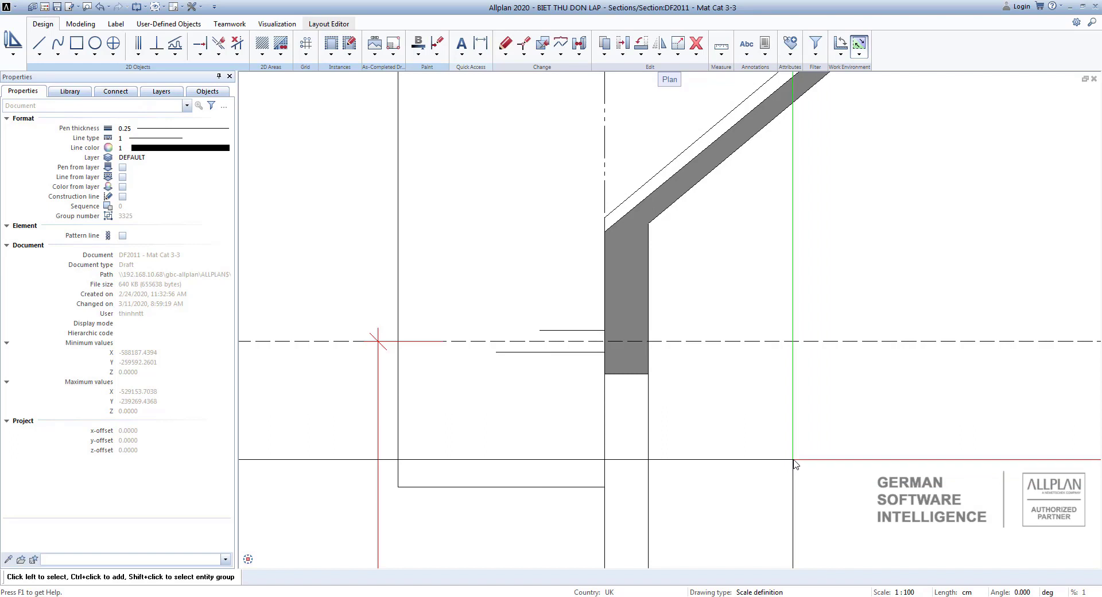
Define the system angle from the section's sloping roof line.
click(1024, 592)
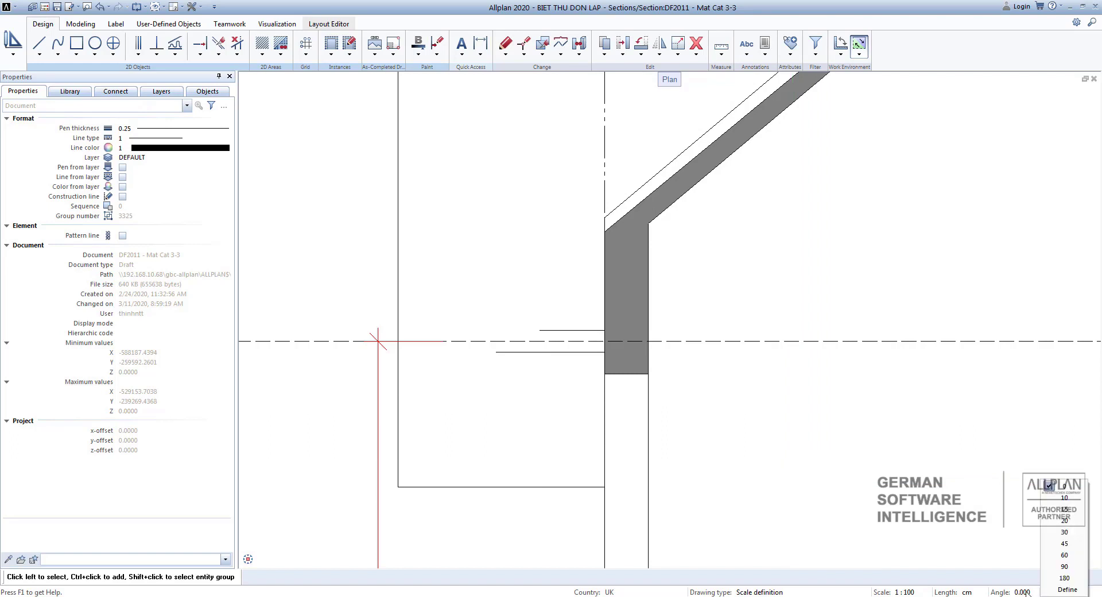
click(1067, 590)
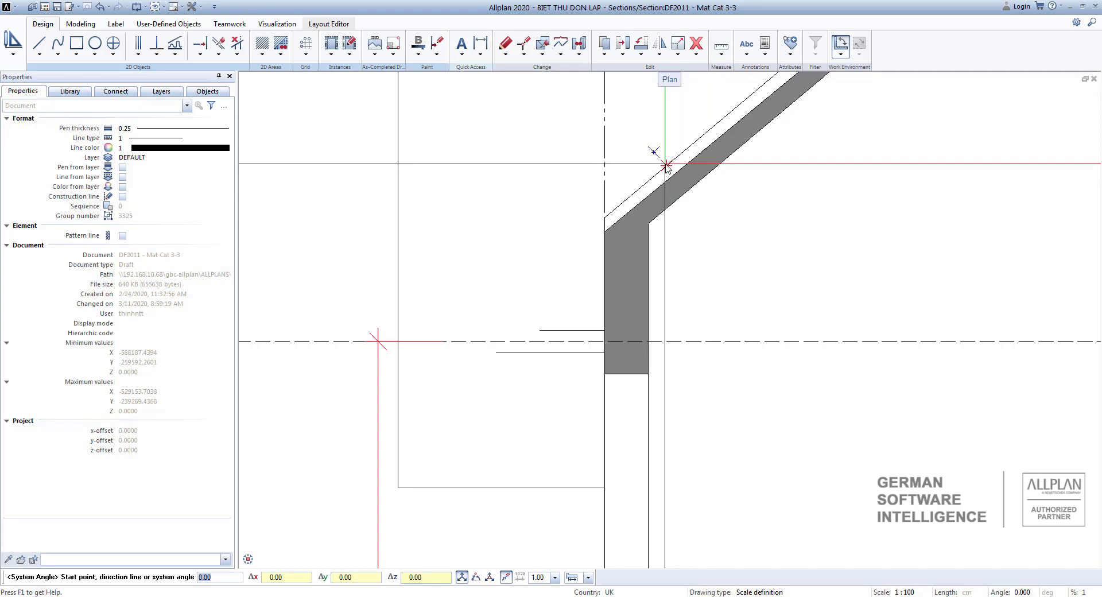
click(666, 165)
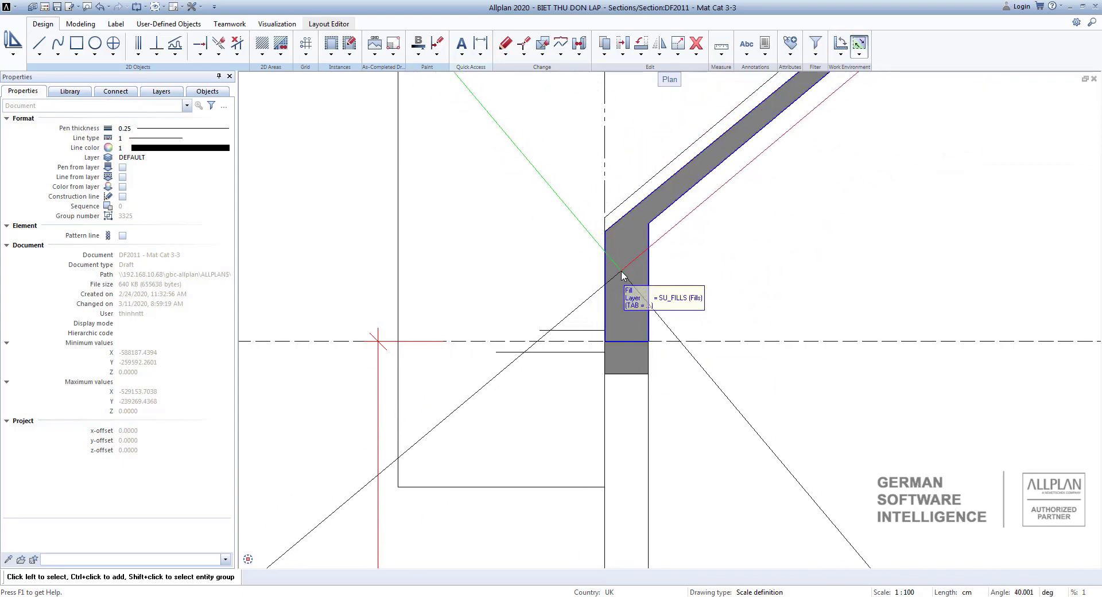
Undo the last edit and delete the horizontal and vertical guide lines around the eave outline.
key(ctrl+z)
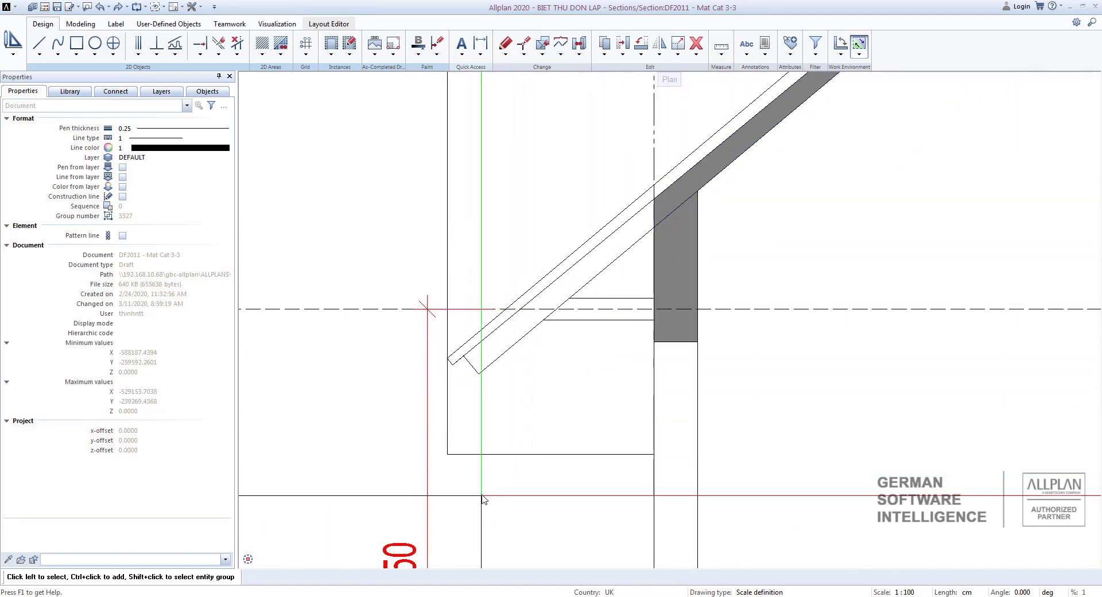
drag(482, 489, 443, 442)
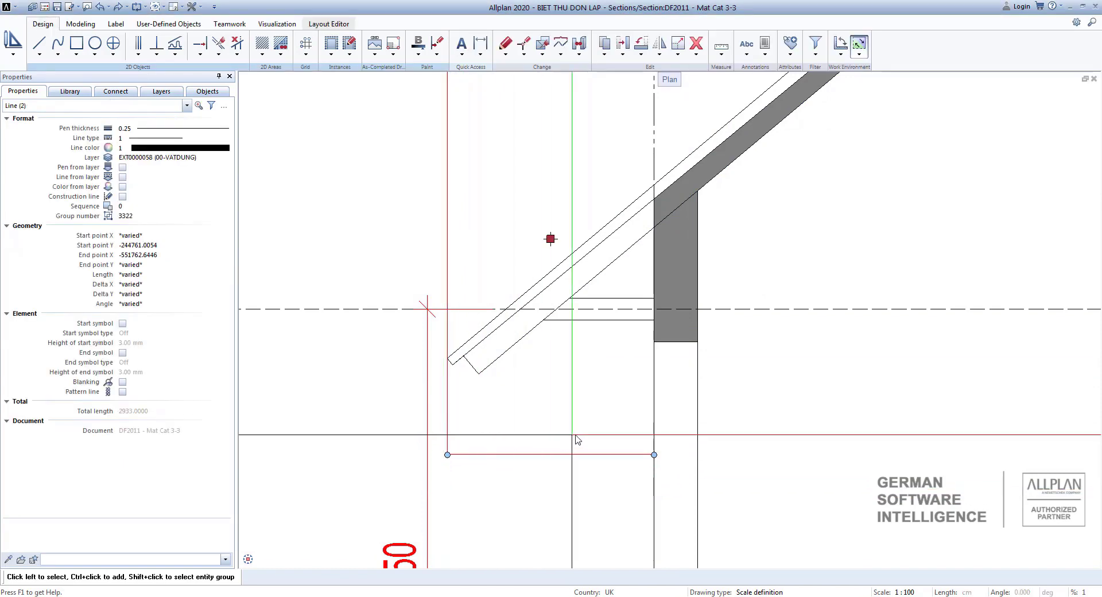
key(Delete)
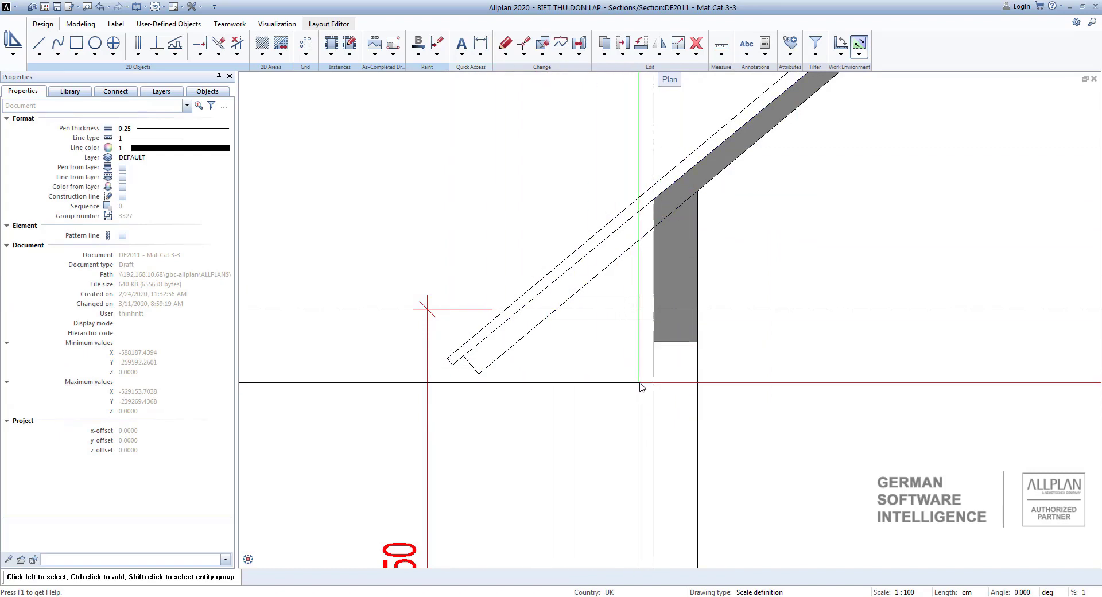
scroll(672, 368, down, 4)
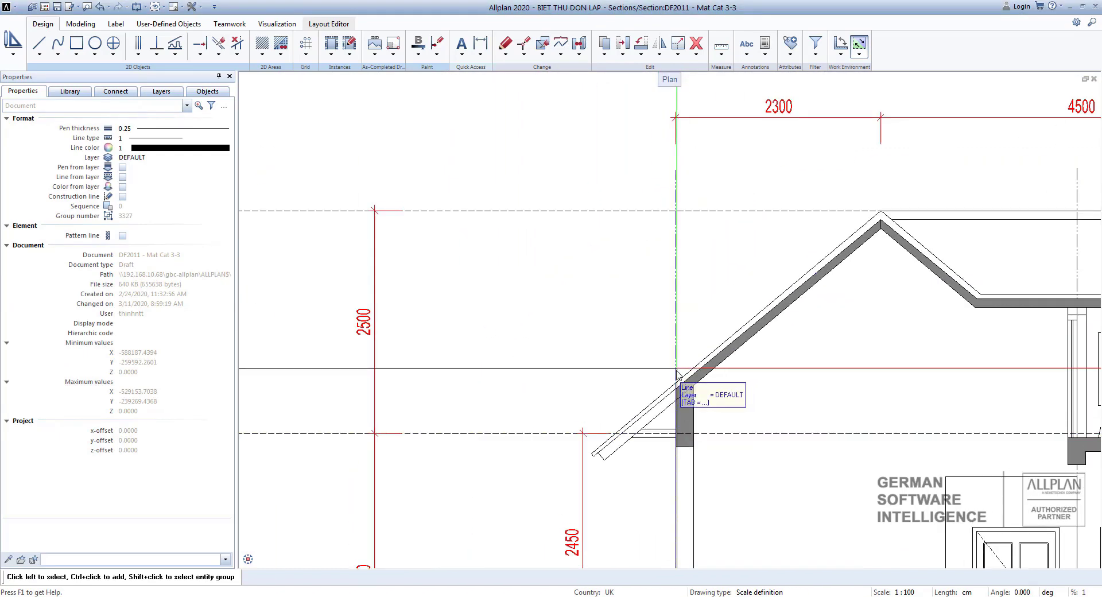
scroll(677, 369, down, 3)
middle_drag(677, 368, 685, 170)
middle_drag(687, 505, 726, 298)
mouse_move(740, 258)
middle_down()
mouse_move(758, 131)
mouse_move(726, 395)
middle_up()
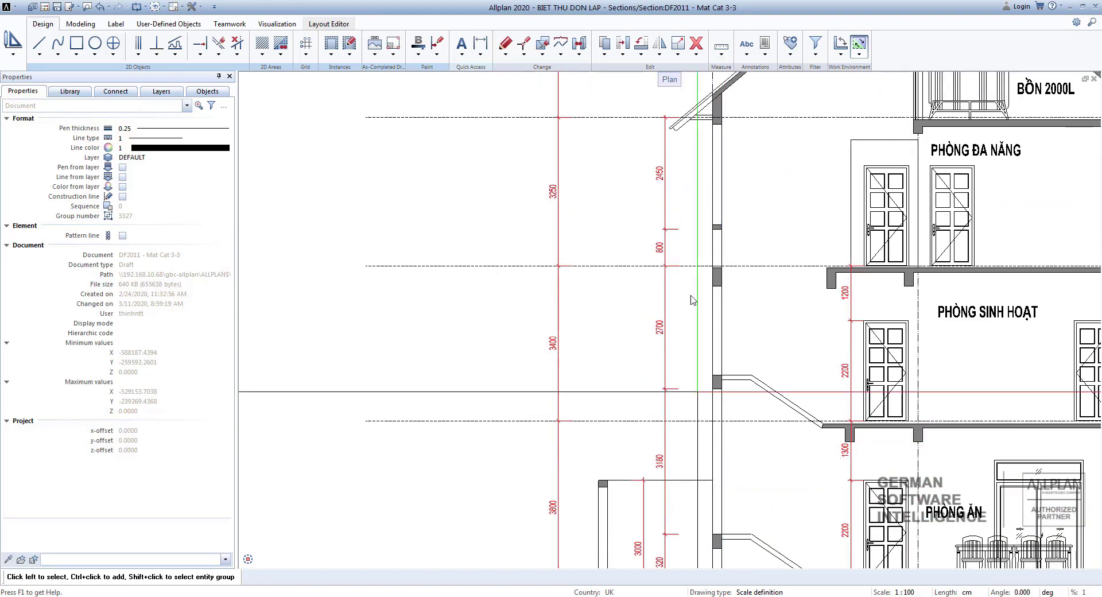
middle_drag(731, 99, 725, 335)
Draw a vertical line 300 cm out from the wall face, from the eave slab's upper line to the outermost sloping roof line.
scroll(723, 336, up, 6)
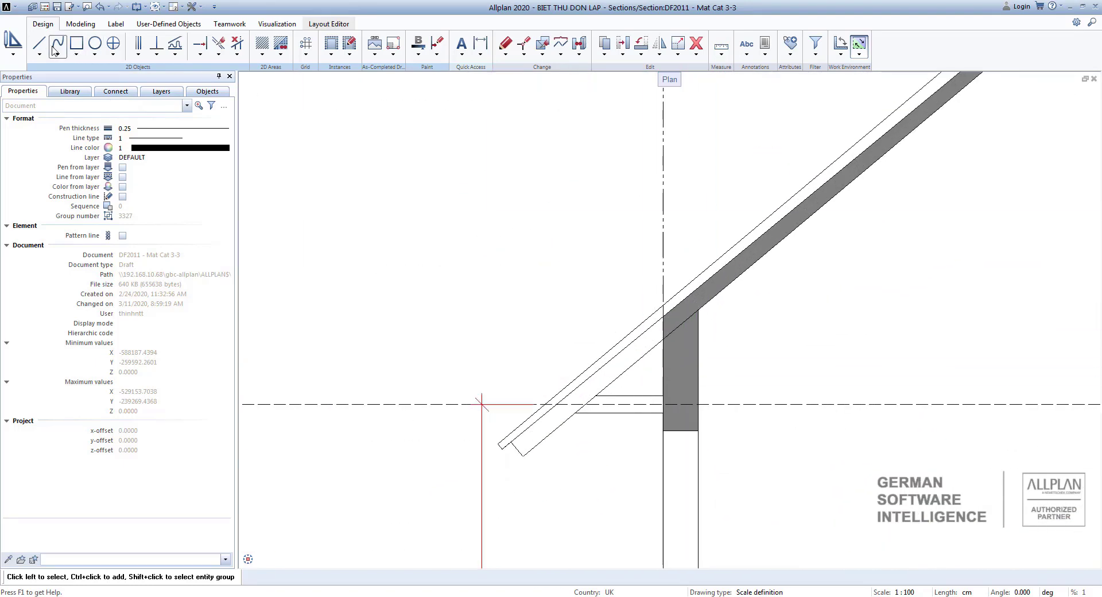
scroll(671, 408, up, 2)
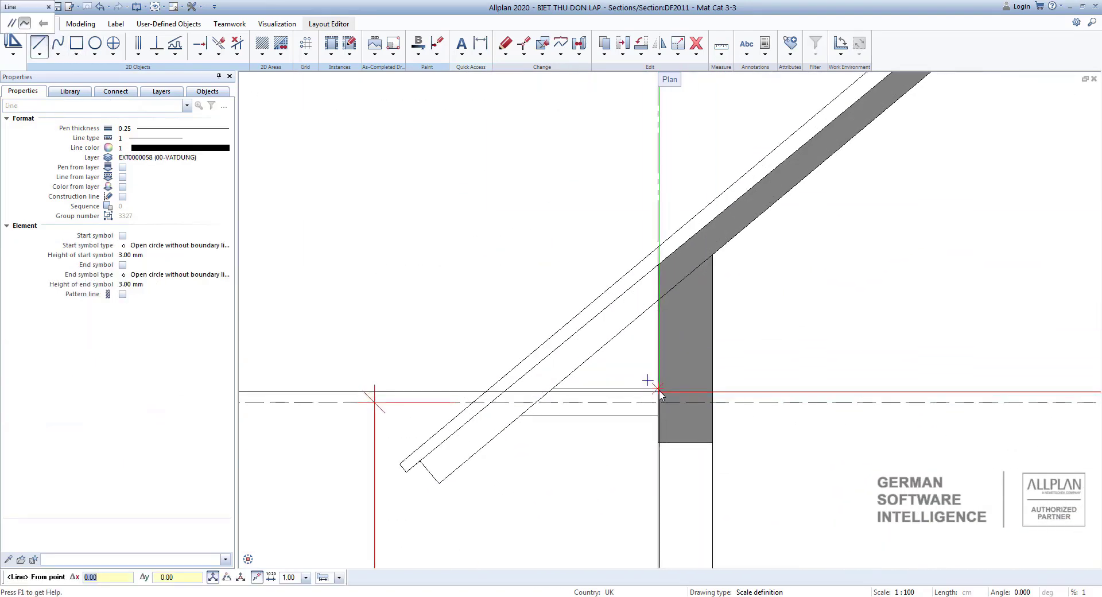
click(659, 389)
text(3)
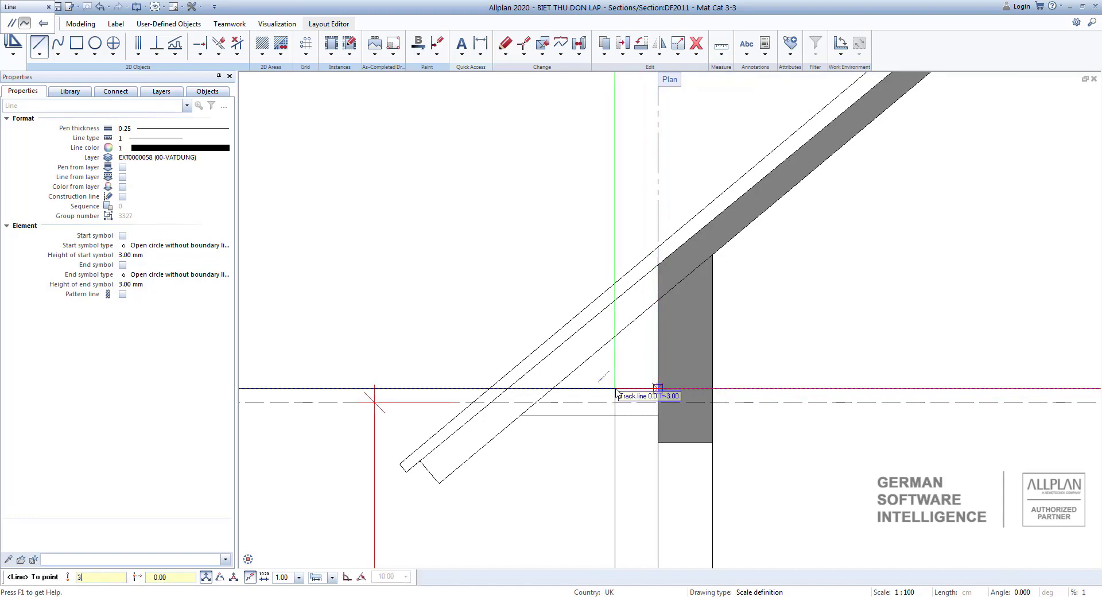
text(00)
key(Return)
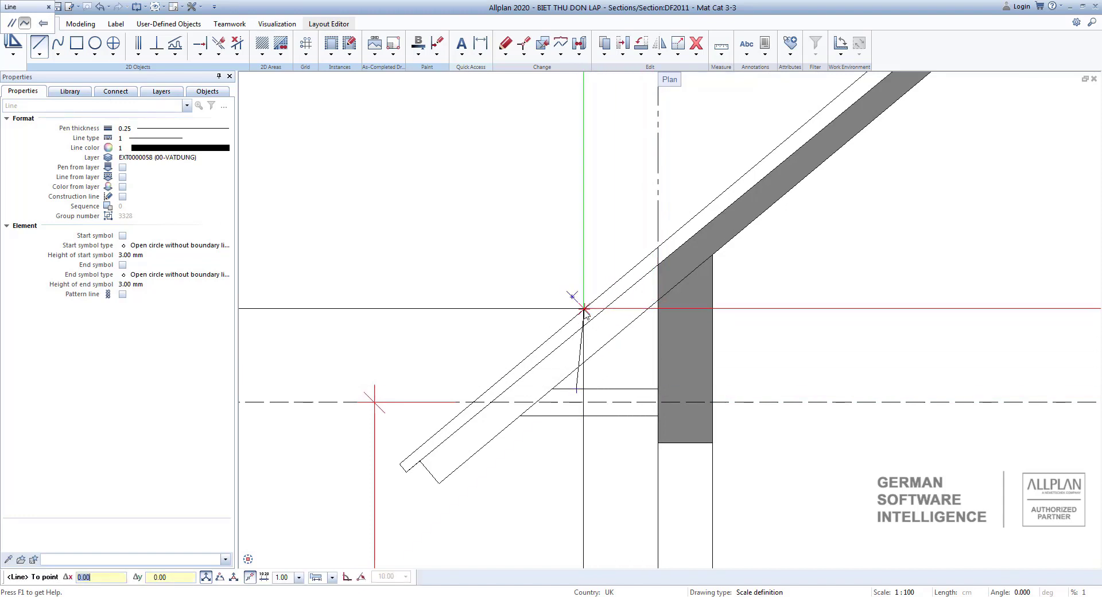
click(578, 315)
key(Escape)
middle_drag(578, 315, 602, 235)
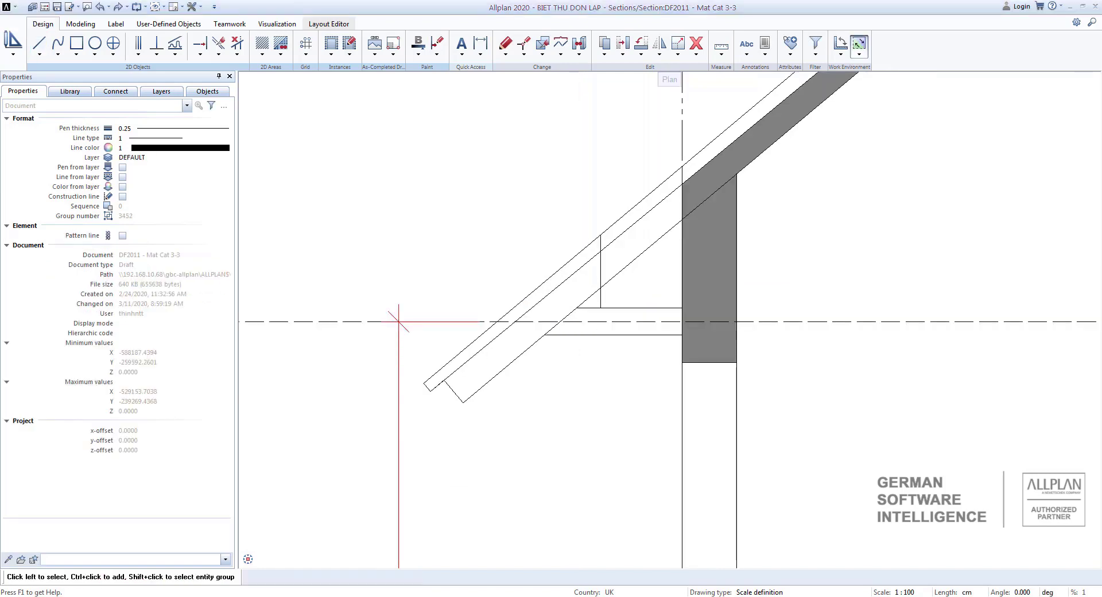
Delete the sloping roof line segments between the new vertical line and the wall, and the surplus segments inside the eave outline.
click(240, 56)
click(277, 78)
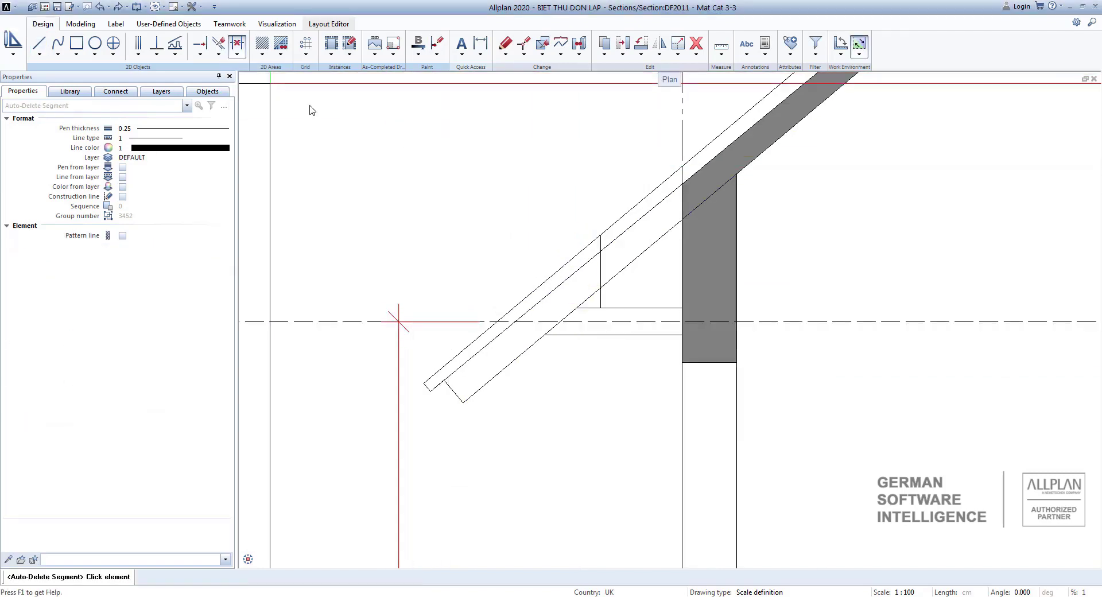
click(624, 215)
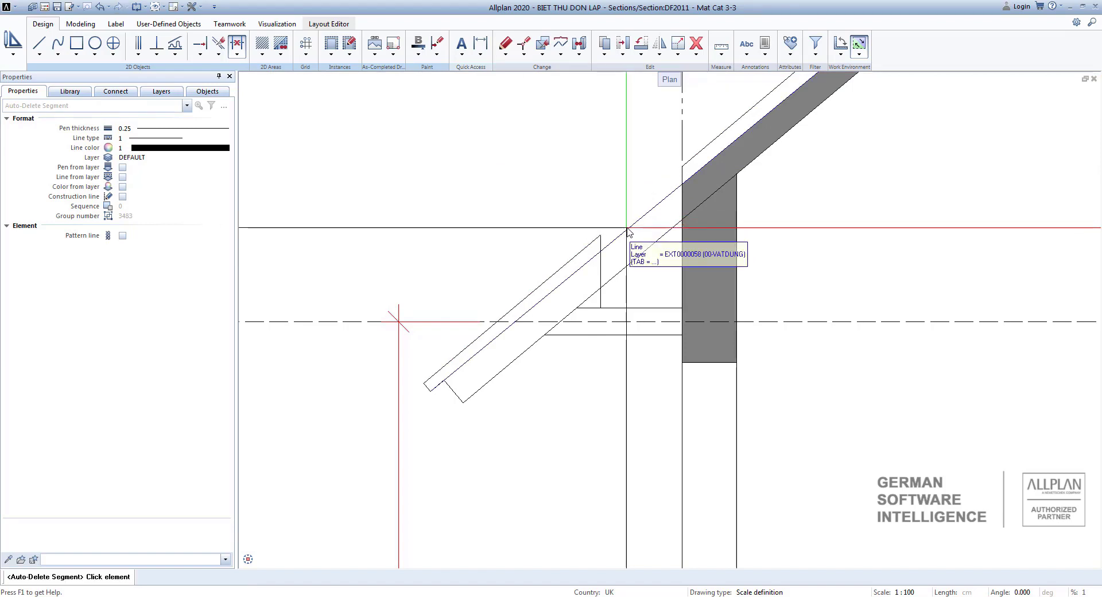
click(637, 257)
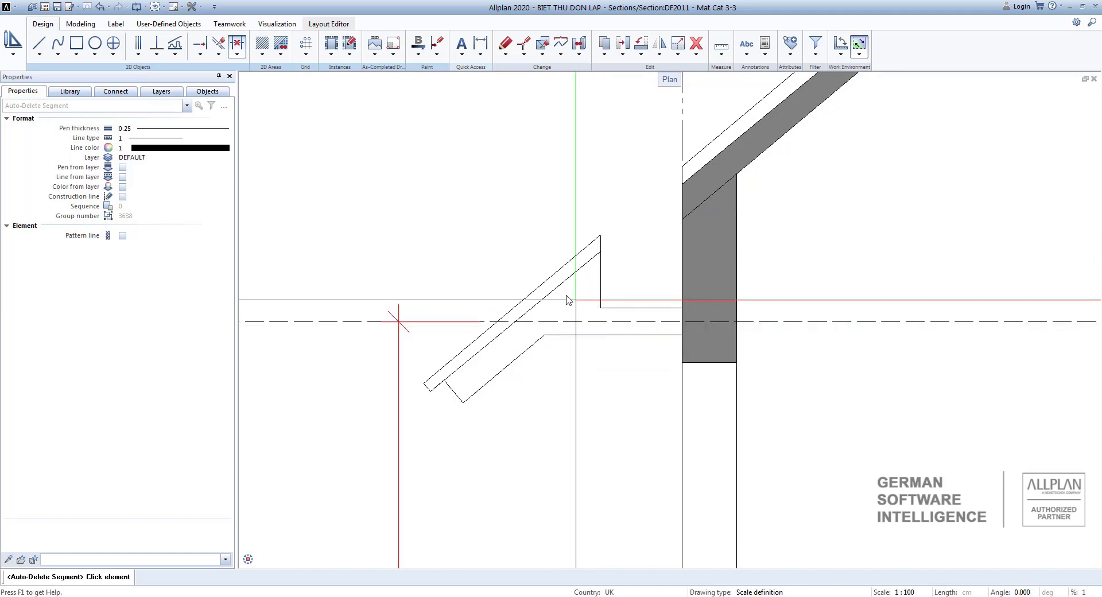
key(Escape)
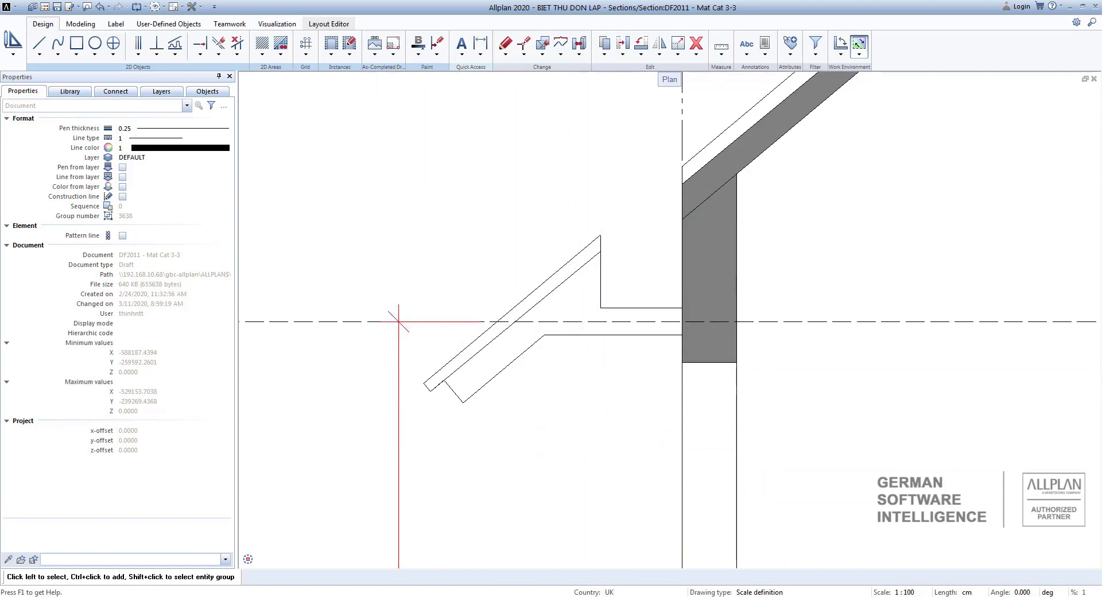
Fill the eave slab outline with the same grey fill, colour 22, as the adjoining roof beam.
scroll(1035, 480, down, 1)
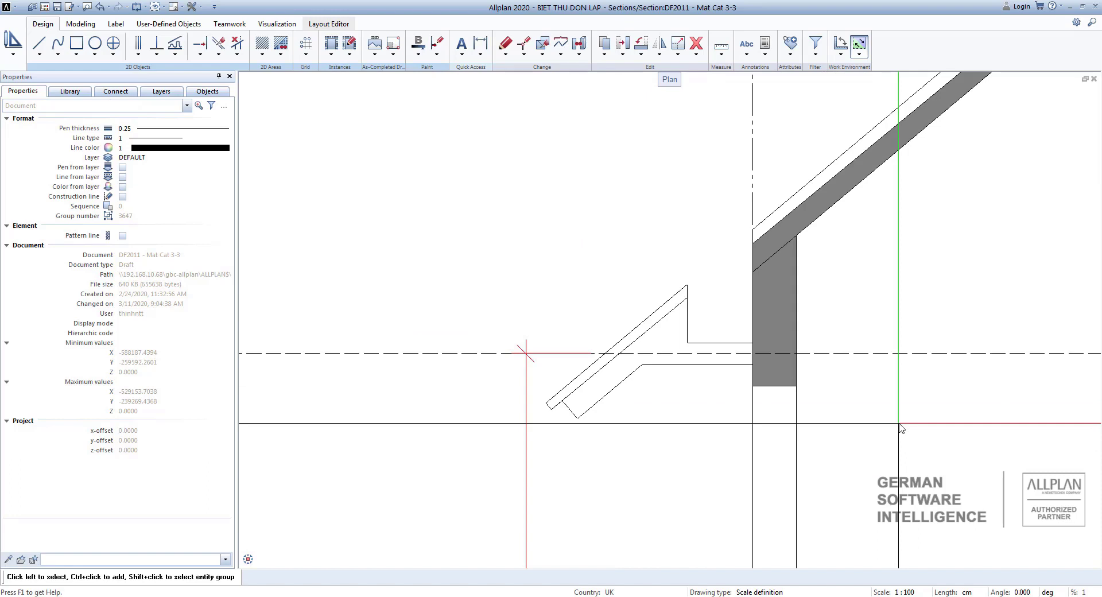
right_click(772, 298)
right_click(771, 298)
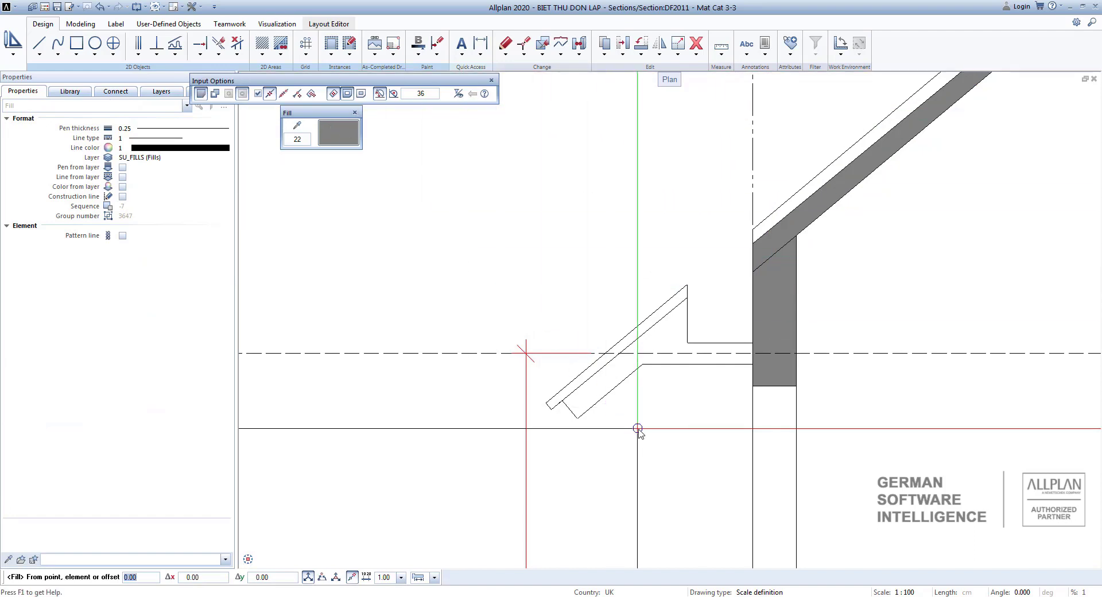
scroll(634, 395, up, 1)
scroll(634, 395, up, 2)
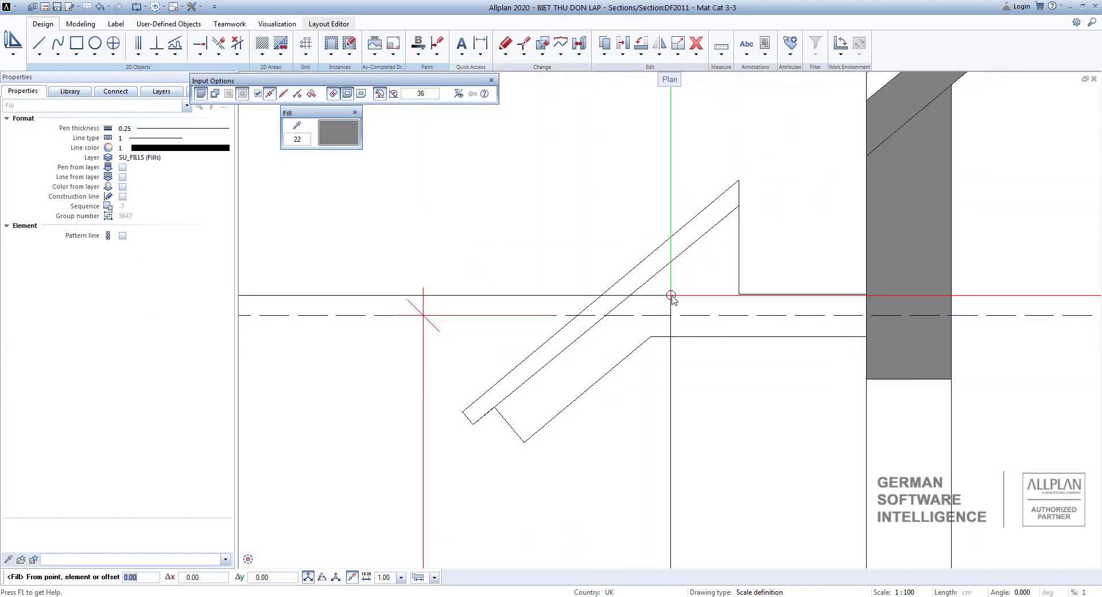
key(Escape)
click(673, 298)
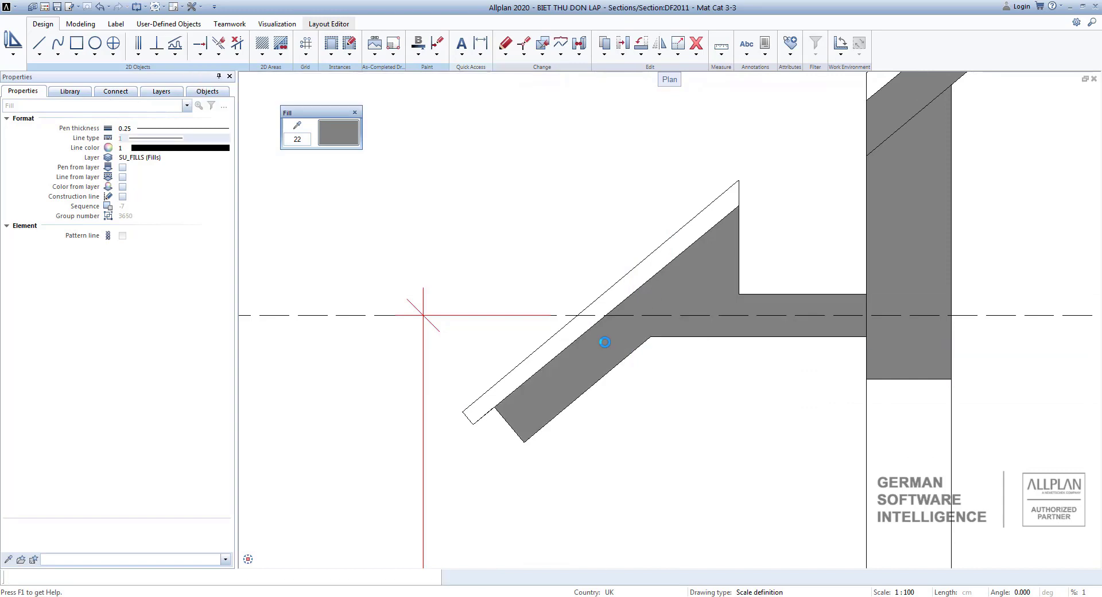
key(Escape)
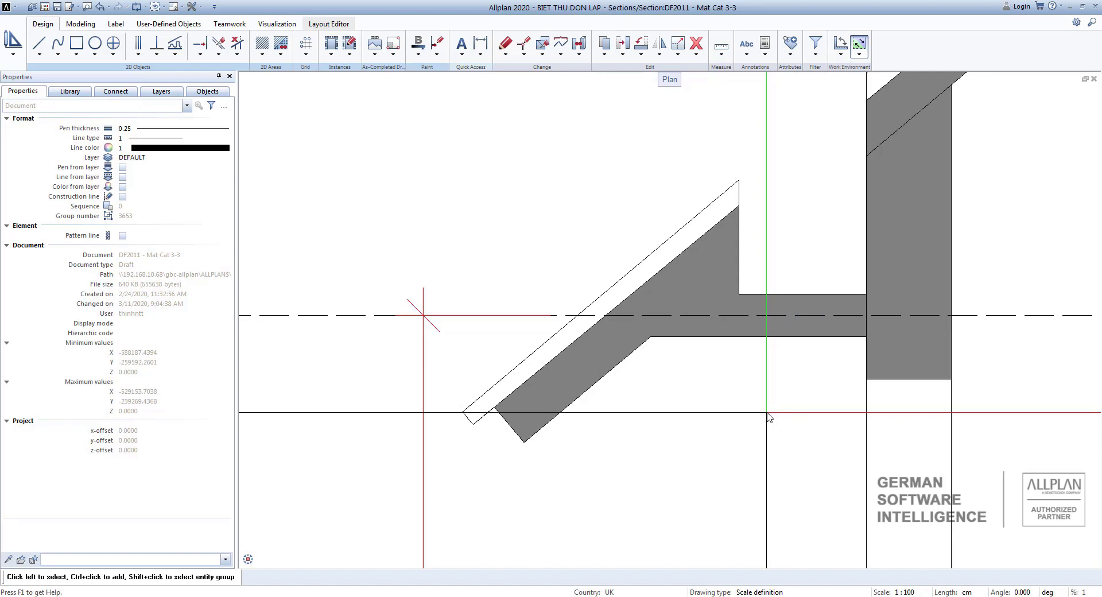
Draw a horizontal line above the eave and, from its outer end, a line sloping up towards the roof at about 40°.
scroll(768, 414, down, 2)
scroll(767, 414, down, 2)
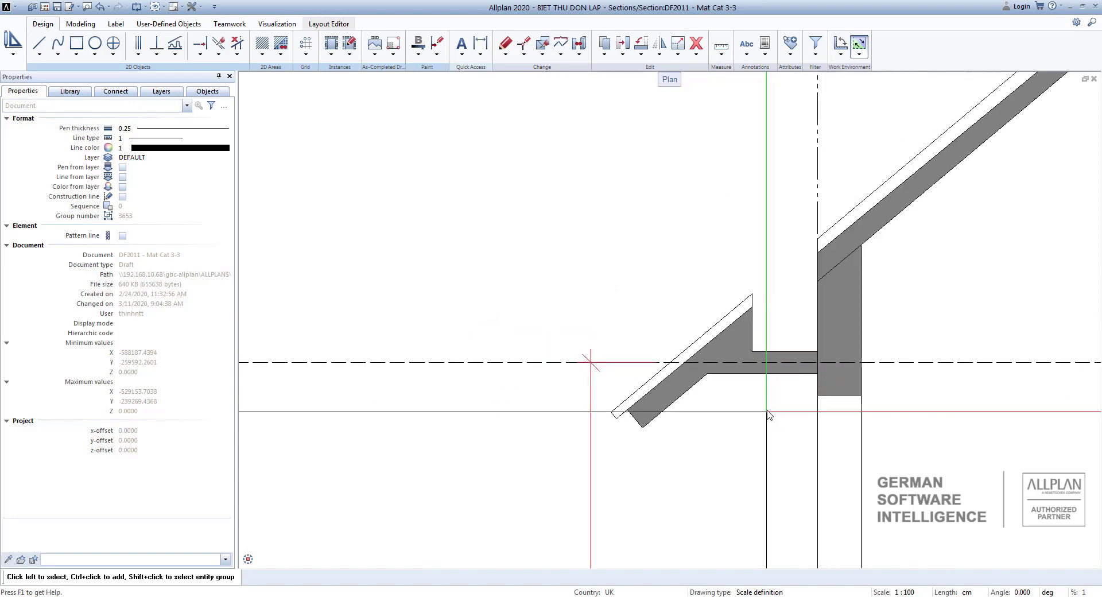
click(35, 44)
scroll(660, 303, up, 1)
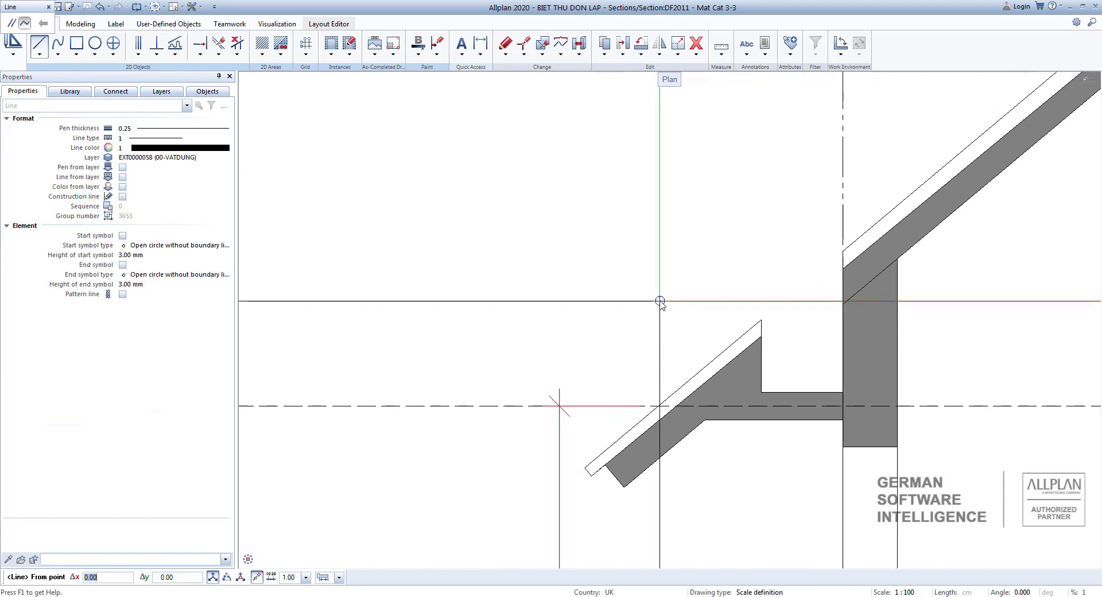
click(660, 300)
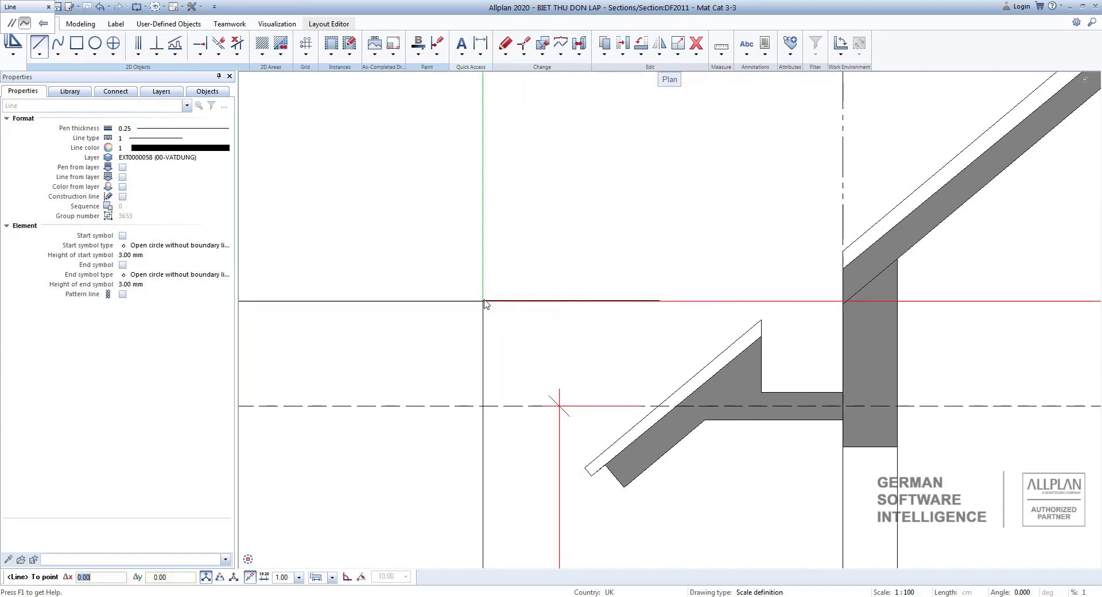
click(484, 300)
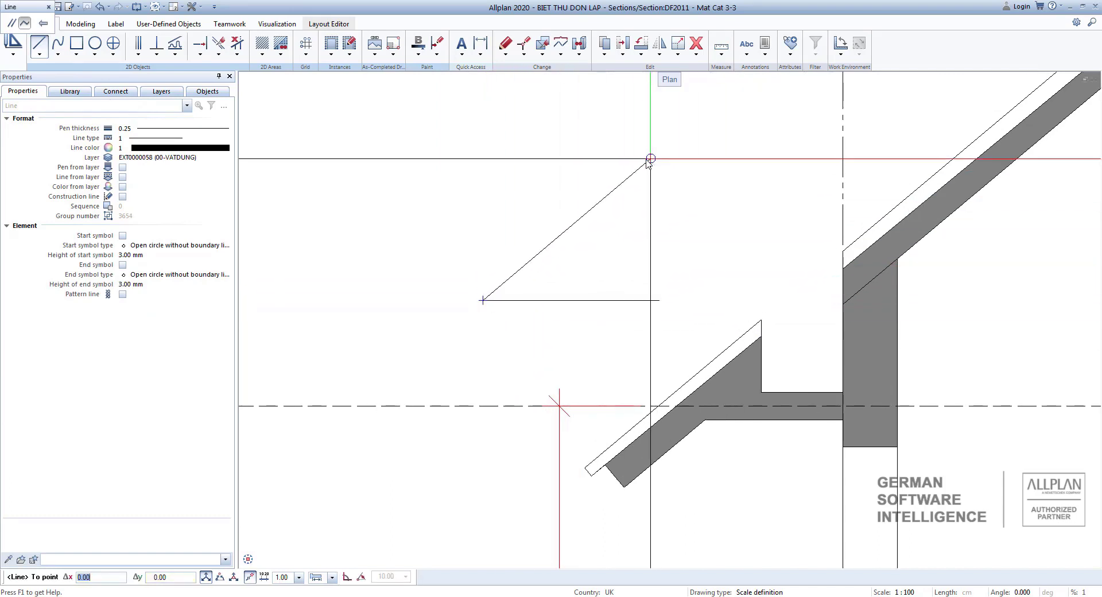
click(221, 577)
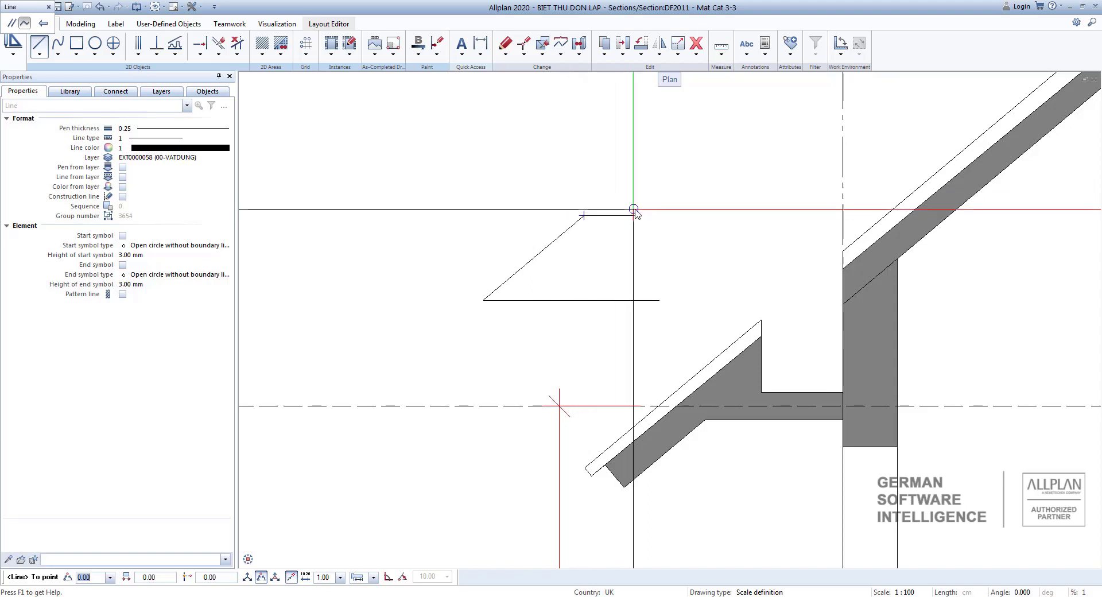
key(Escape)
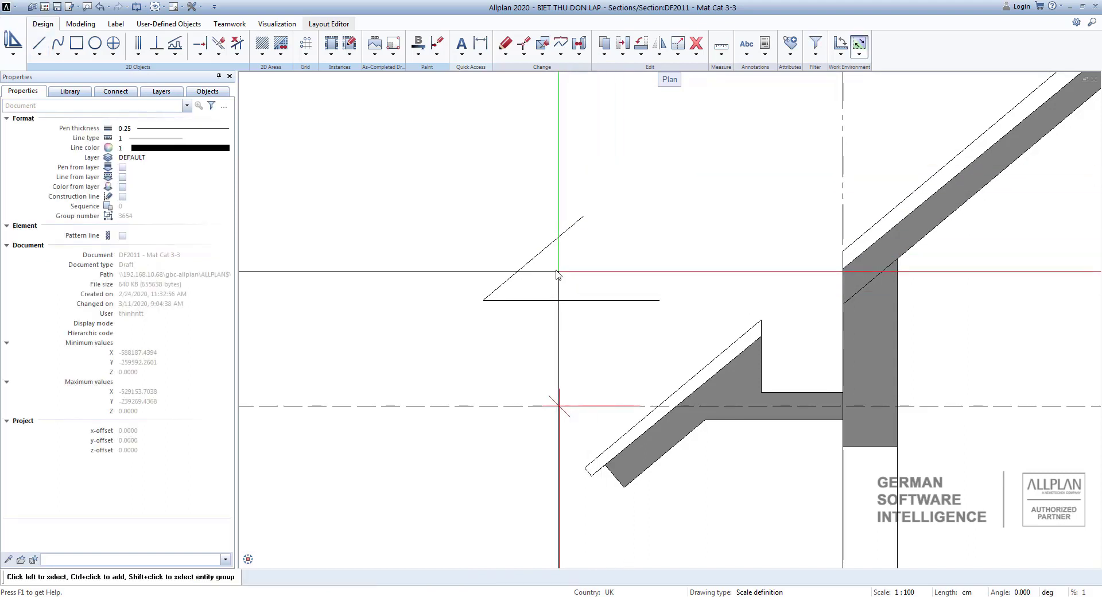
Add an angle dimension between the horizontal line and the sloping line above the eave.
click(484, 57)
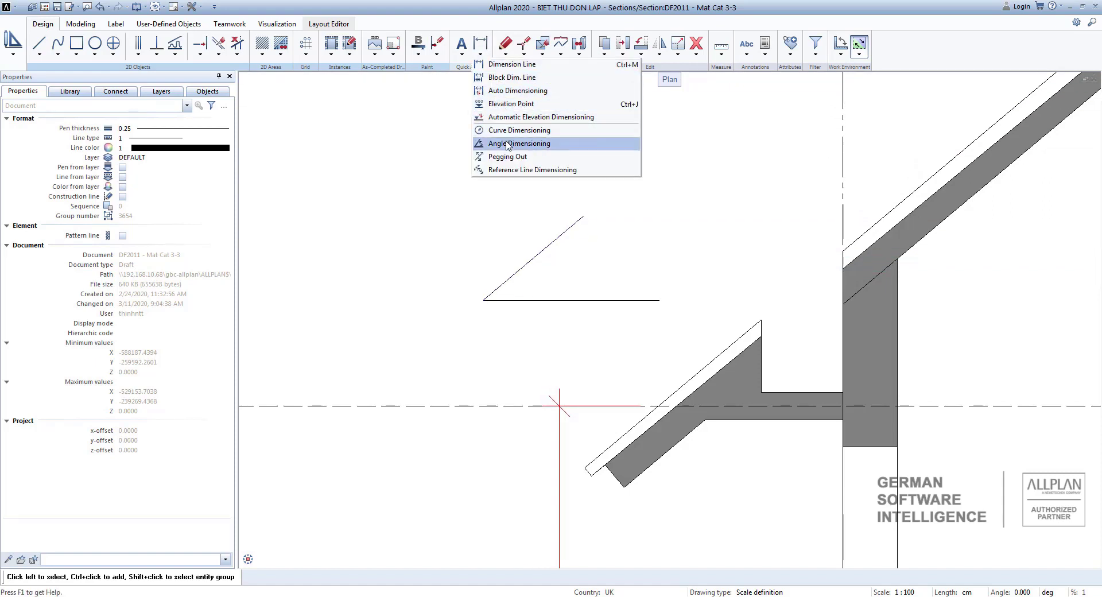
click(539, 144)
click(514, 299)
scroll(517, 299, up, 1)
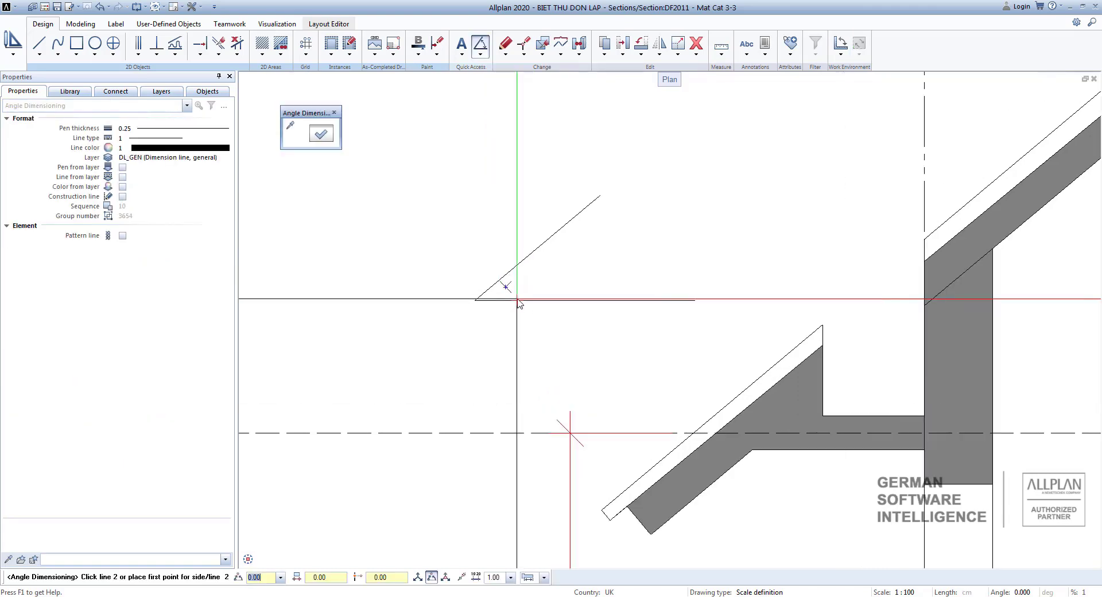
scroll(518, 300, up, 1)
click(494, 265)
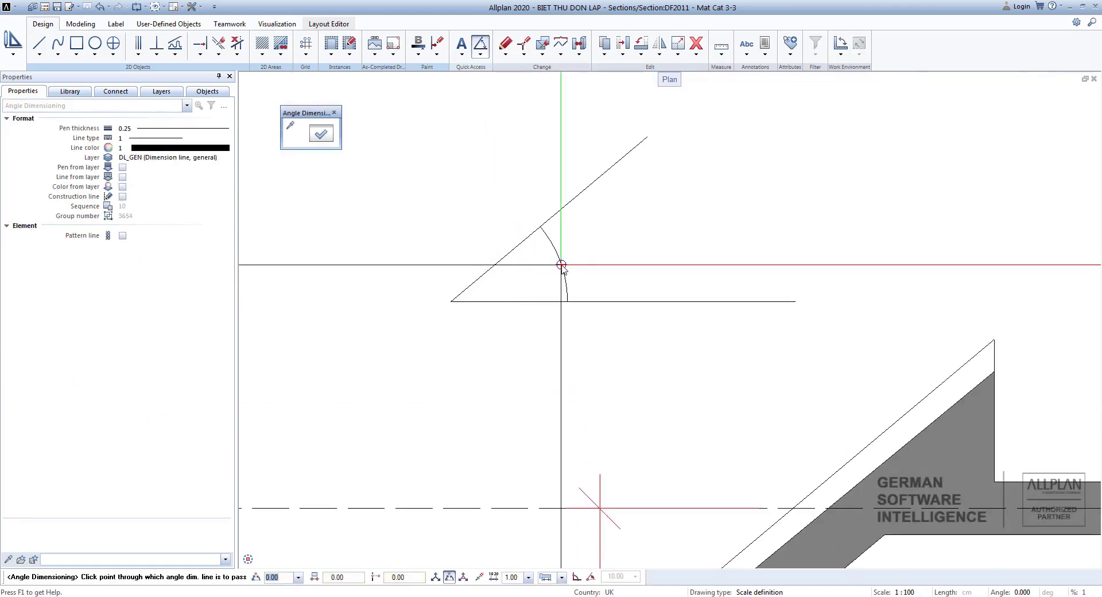
click(556, 267)
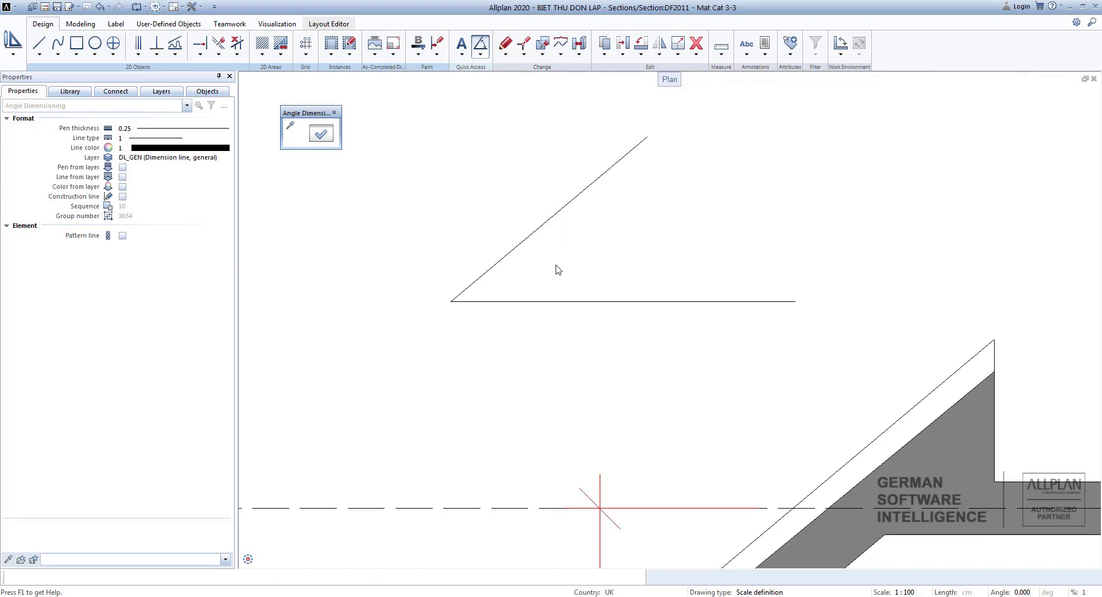
scroll(678, 267, down, 4)
key(Escape)
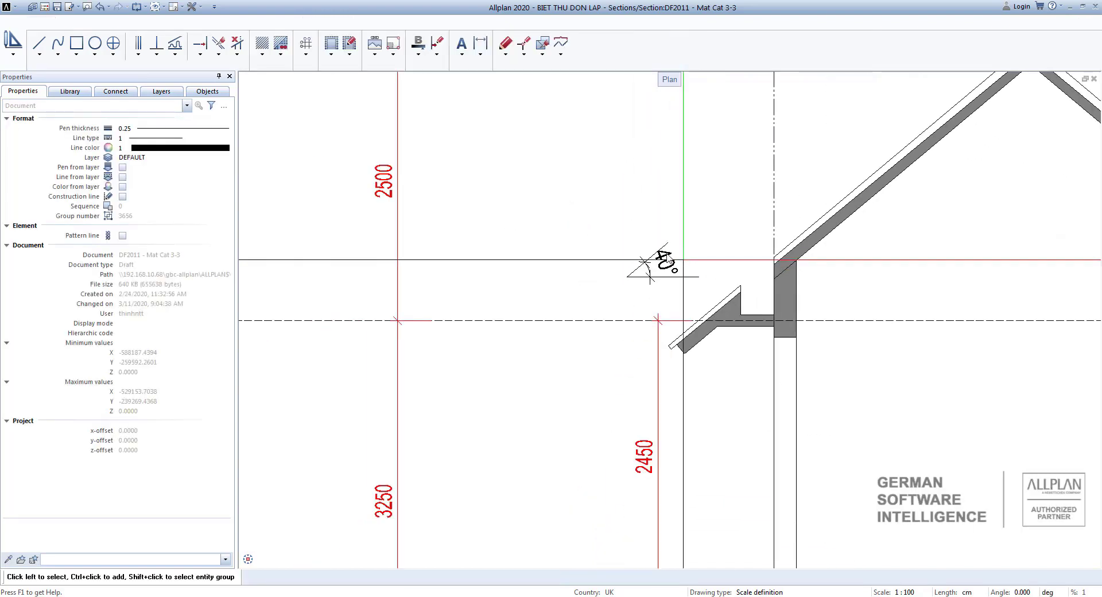
Copy and mirror the eave with its slope angle symbol to the opposite outer wall, about the vertical axis midway between the walls.
scroll(659, 294, down, 1)
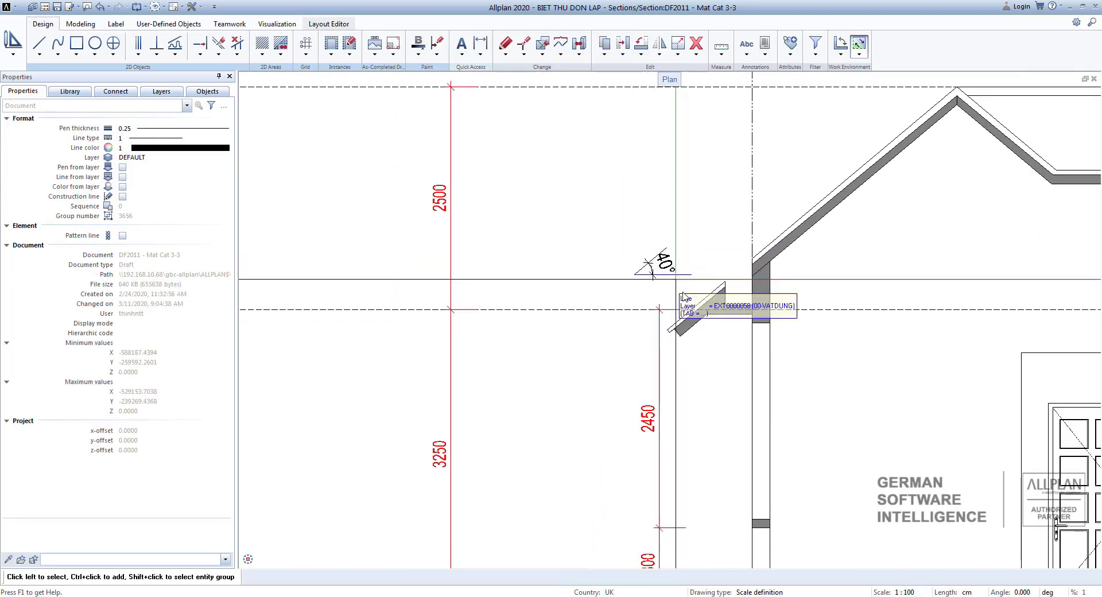
middle_drag(686, 296, 551, 312)
scroll(552, 313, up, 3)
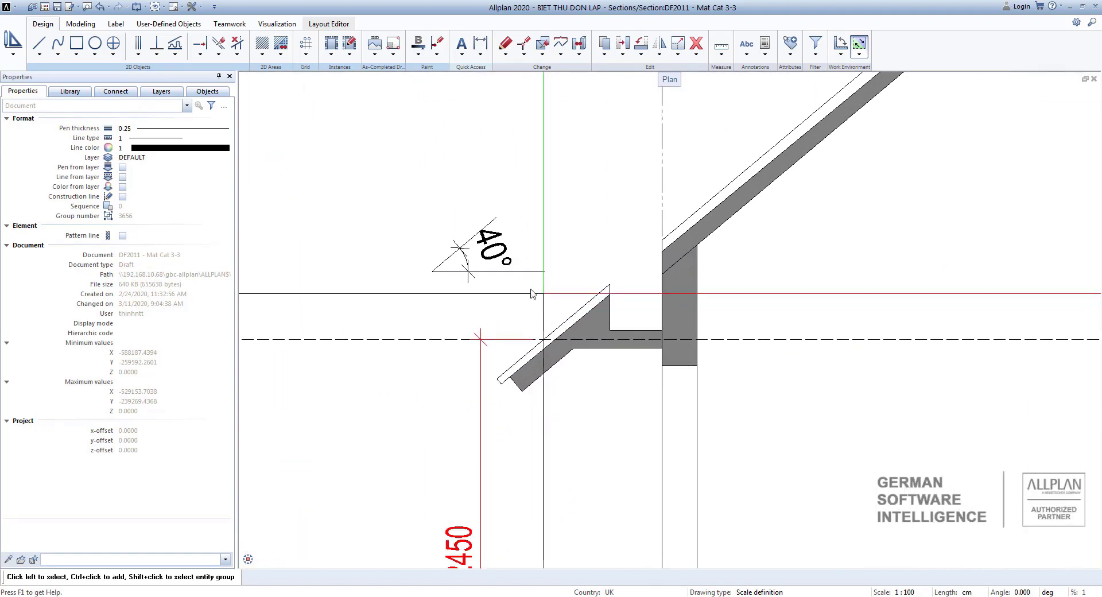
scroll(411, 174, down, 2)
scroll(582, 257, up, 2)
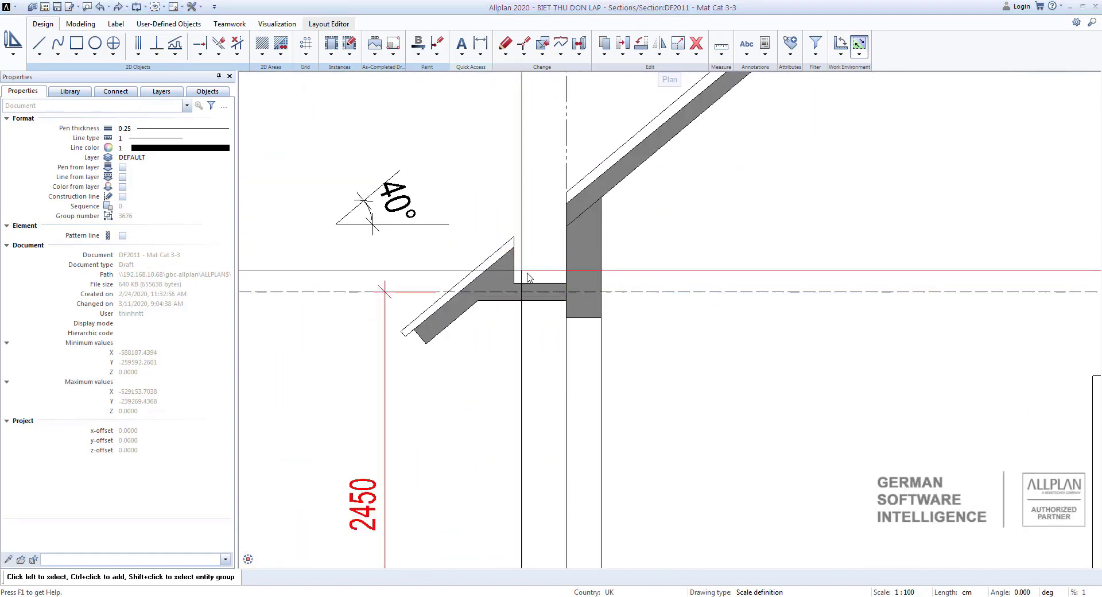
drag(534, 273, 329, 157)
scroll(480, 350, up, 1)
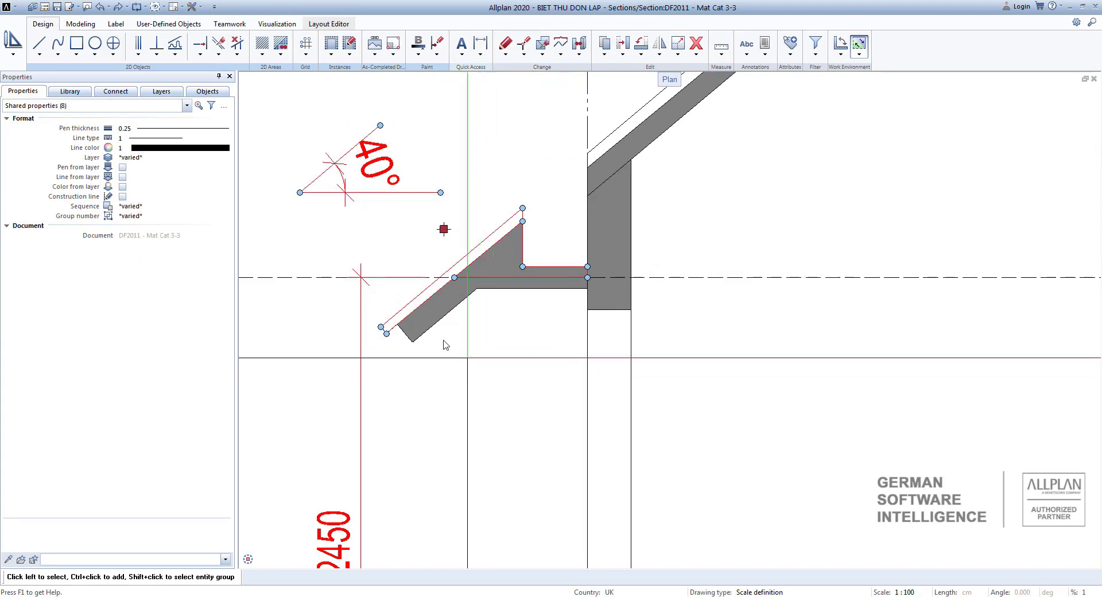
ctrl+drag(498, 381, 368, 299)
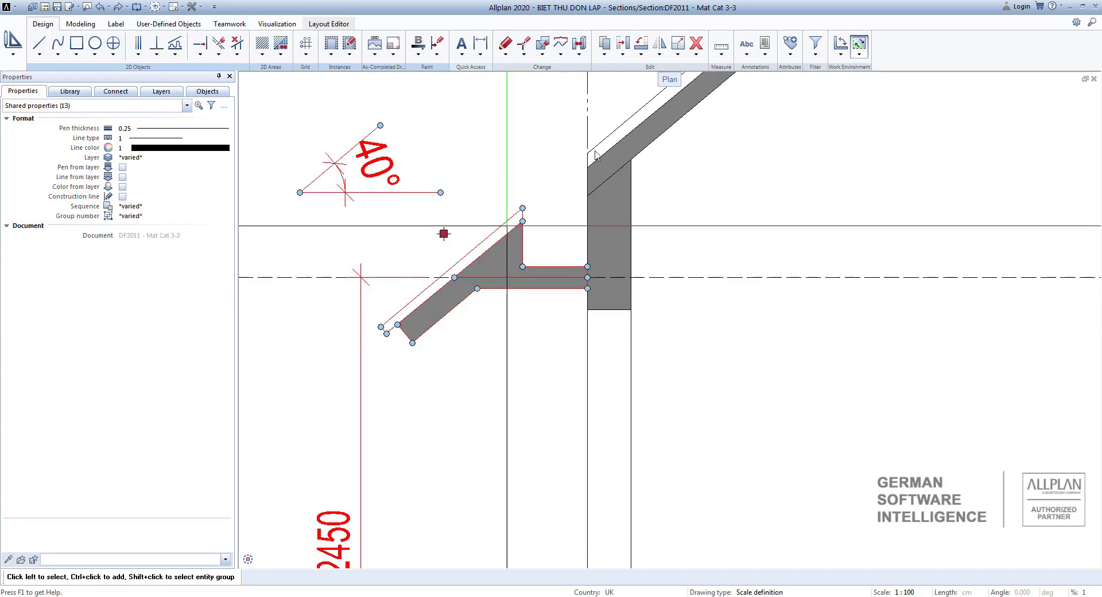
click(659, 55)
click(620, 87)
scroll(591, 281, up, 3)
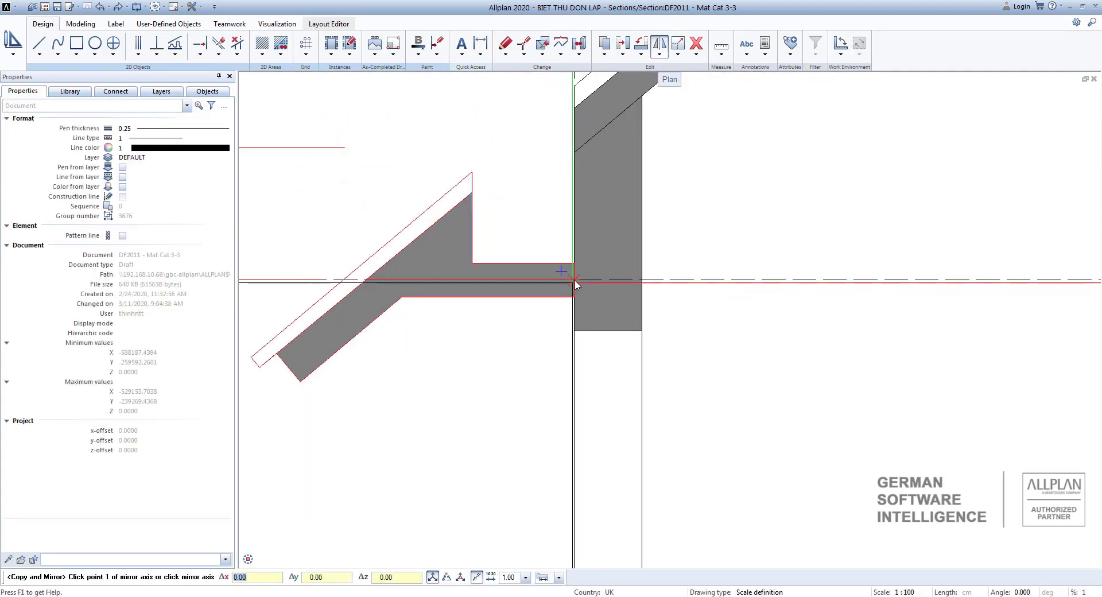
right_click(575, 282)
click(627, 370)
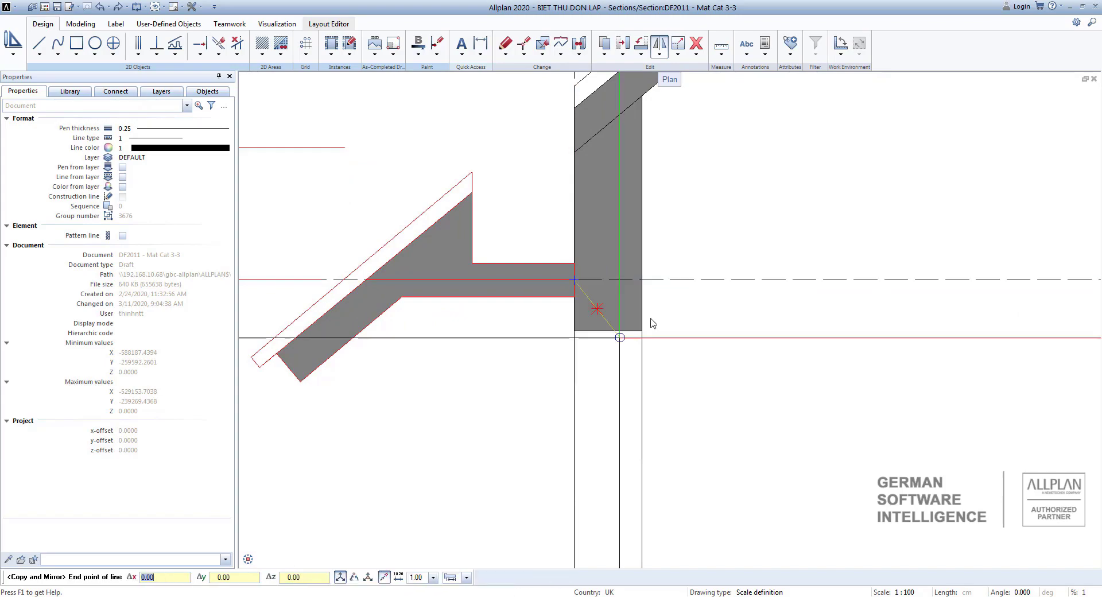
scroll(794, 339, down, 11)
middle_drag(995, 357, 763, 320)
scroll(763, 320, up, 5)
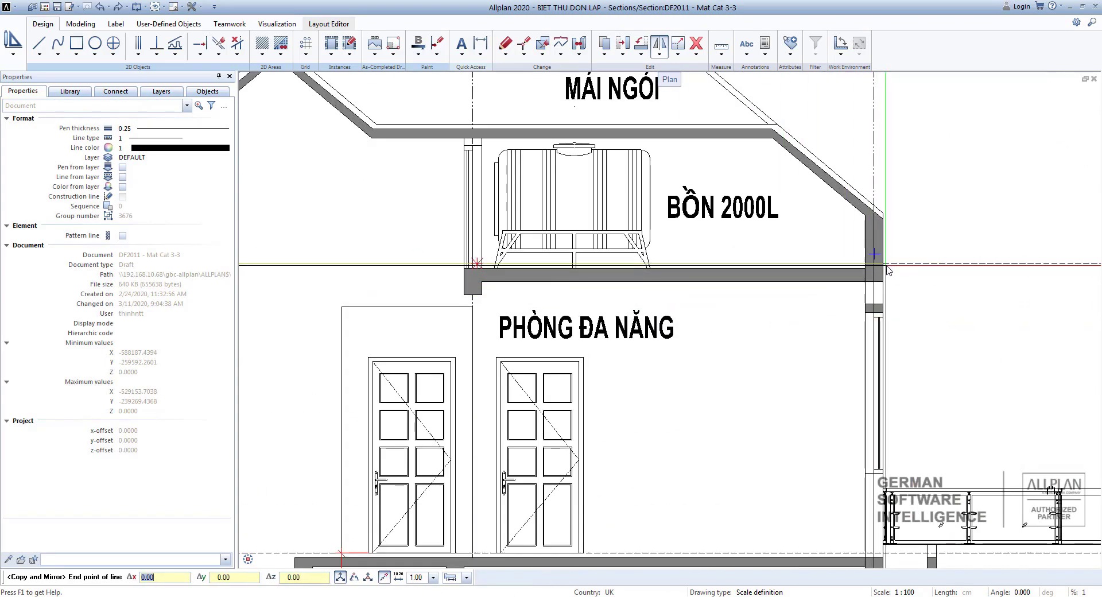
click(886, 268)
scroll(886, 268, down, 5)
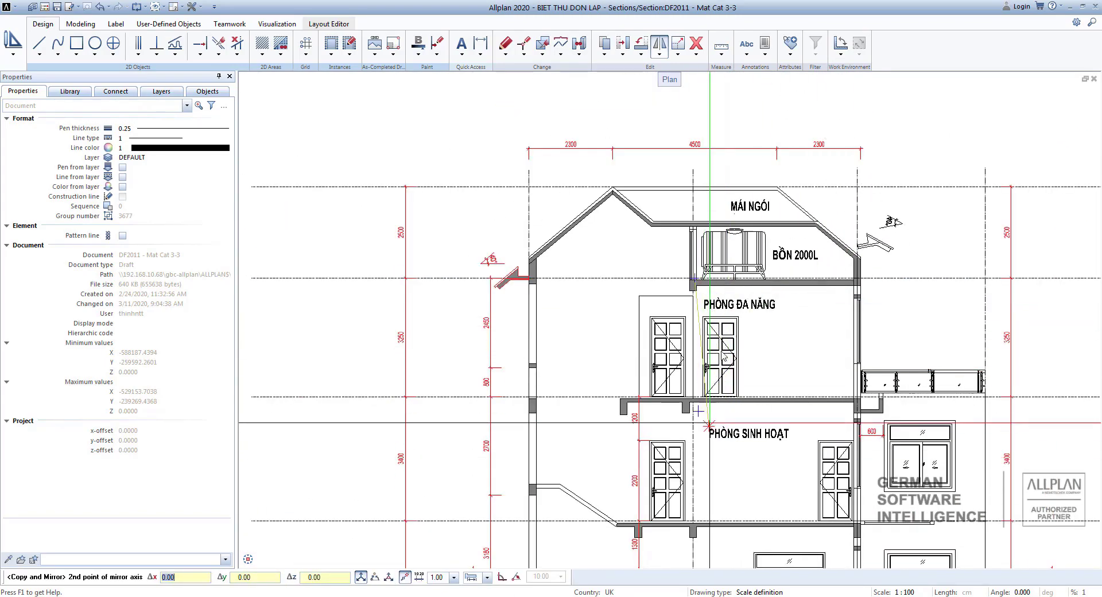
click(718, 121)
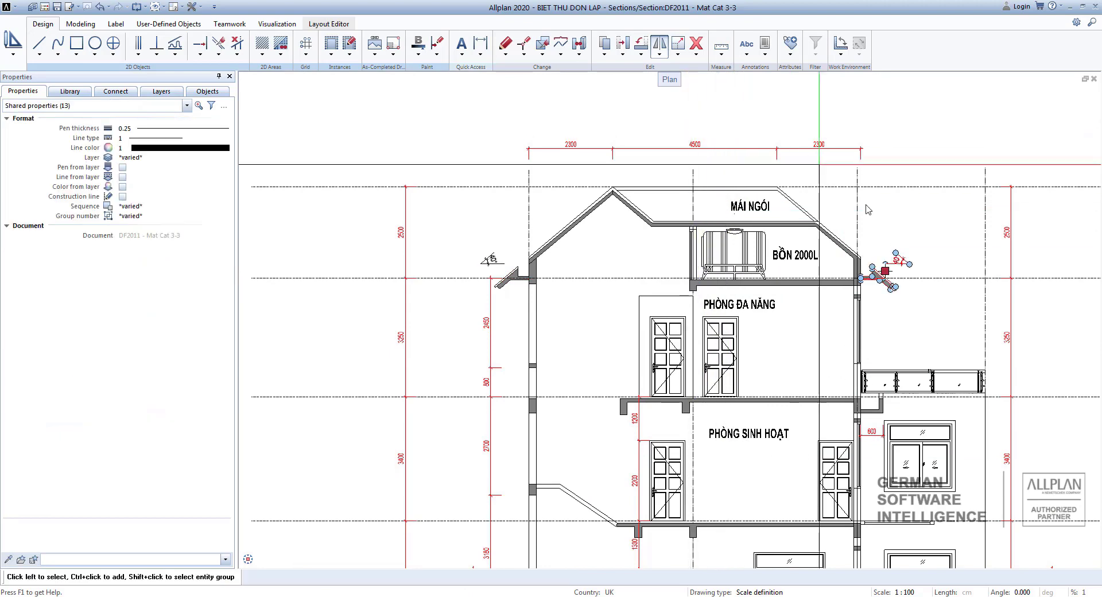
scroll(888, 274, up, 4)
scroll(869, 265, down, 3)
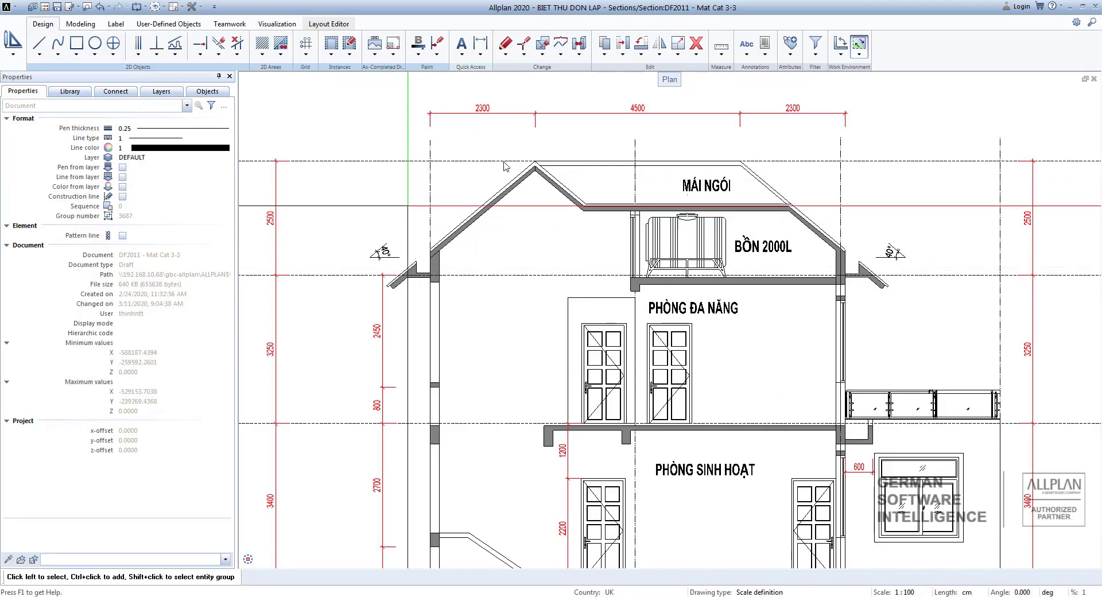